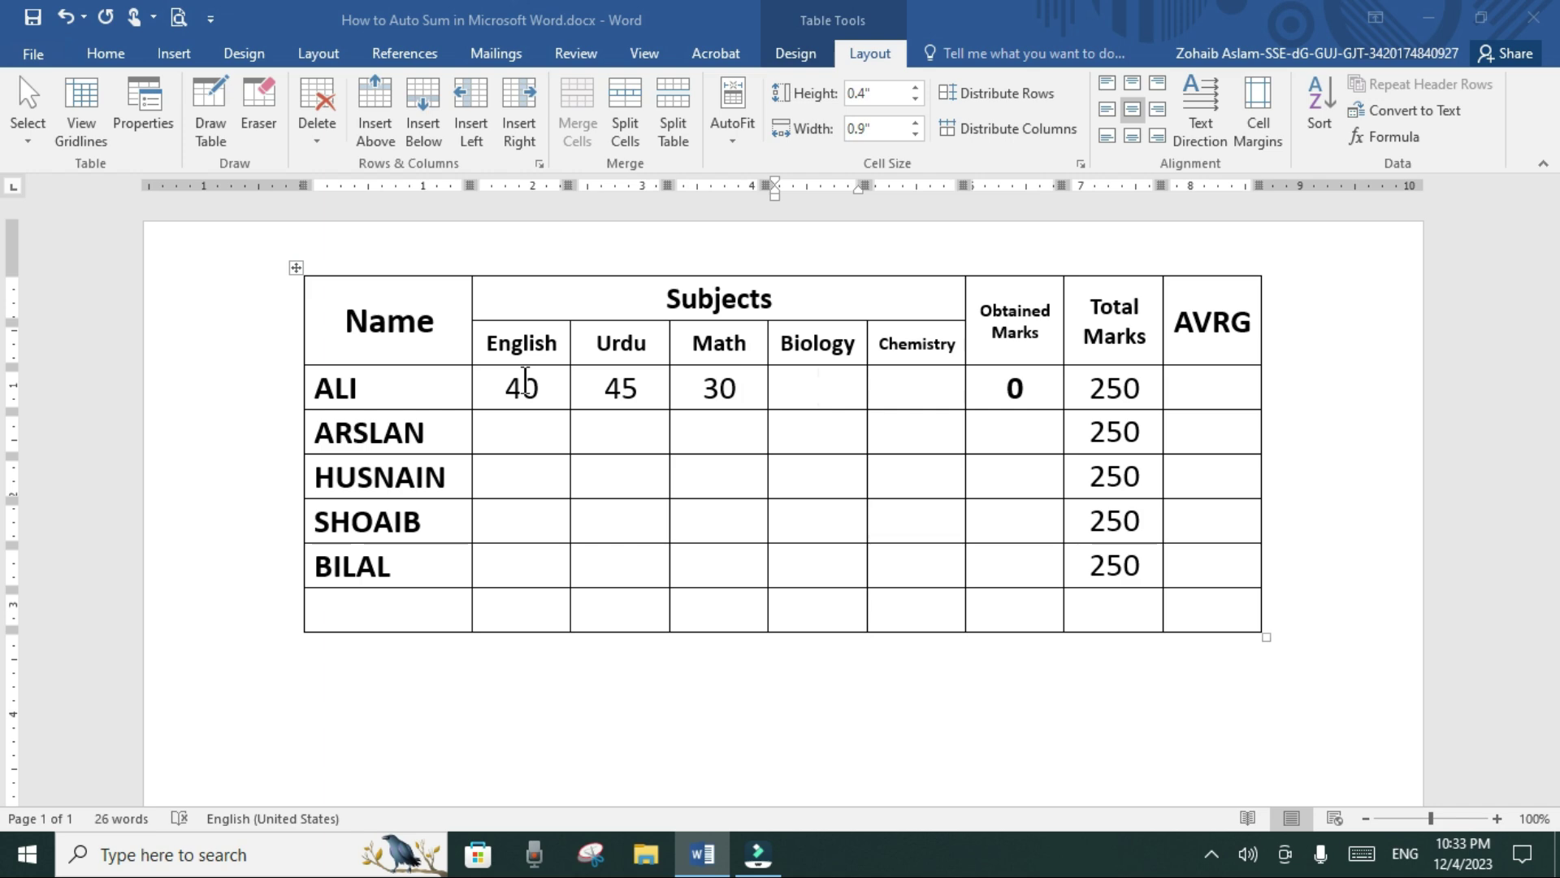
- Enter 45 for Biology and 40 for Chemistry in the first student's row, and update the Obtained Marks field
key(Tab)
text(40)
key(Tab)
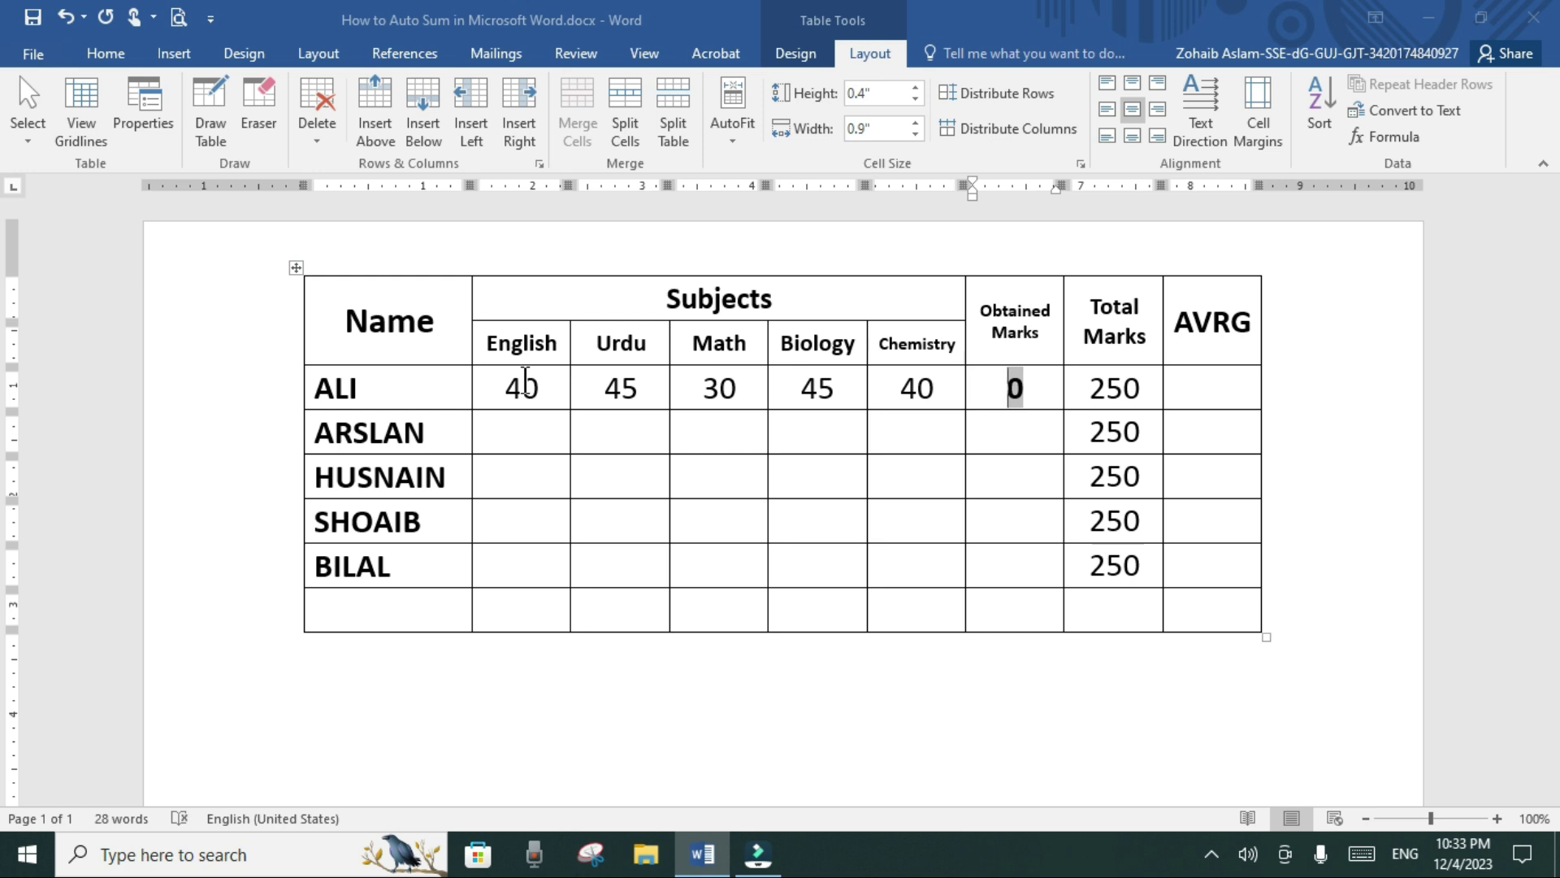
key(F9)
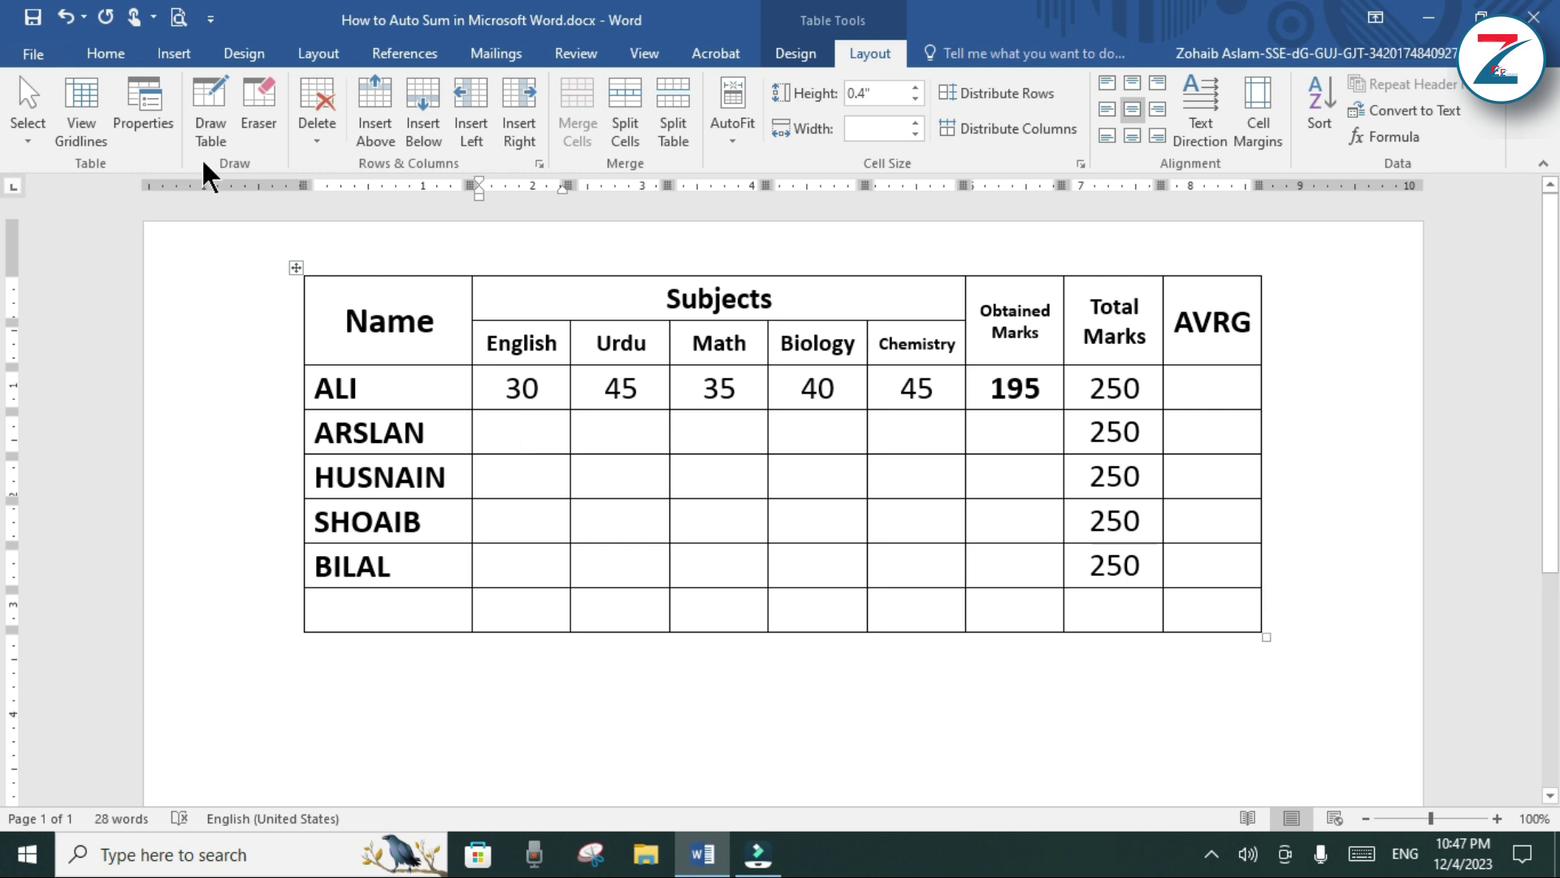
- Undo the last clearing of the marks in the second to fifth students' rows
click(67, 17)
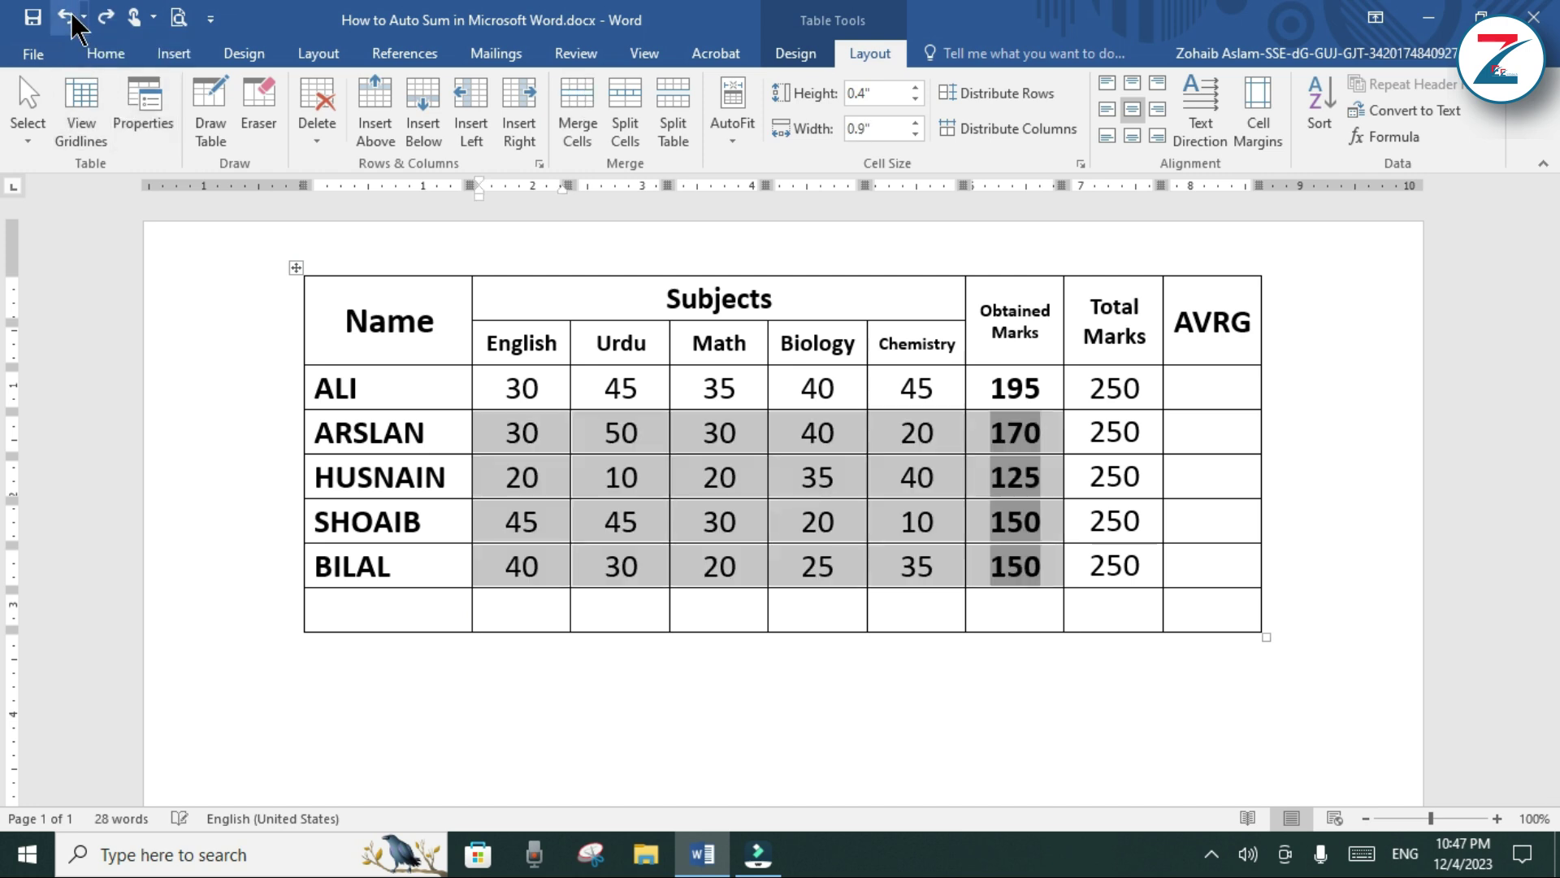
click(1373, 595)
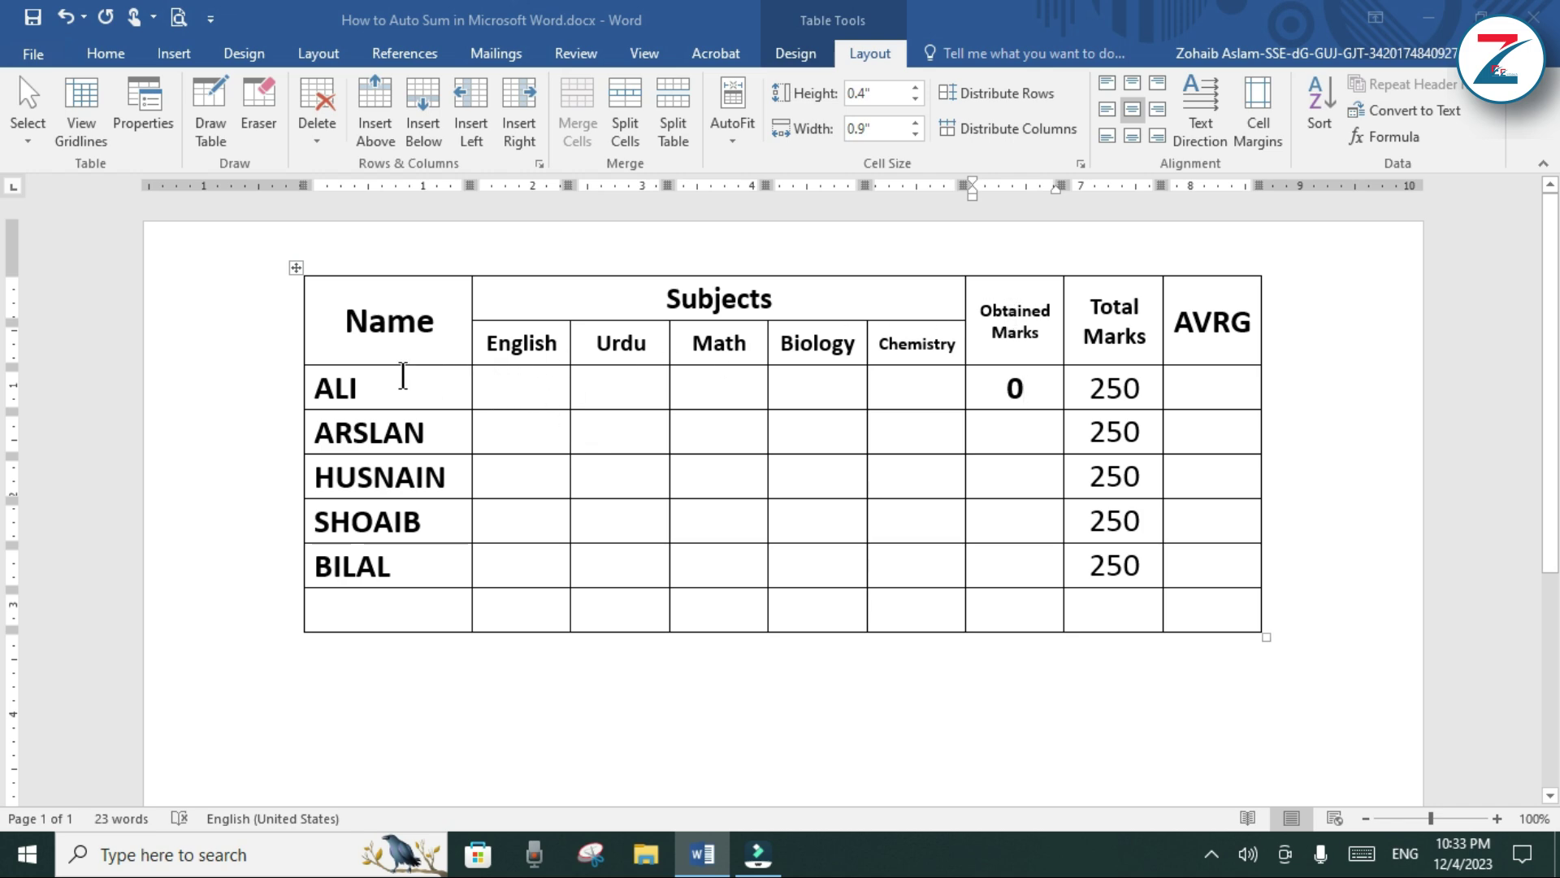
- Fill the first student's five subject marks with 40, 45, 30, 45 and 40, and update the Obtained Marks field
click(526, 378)
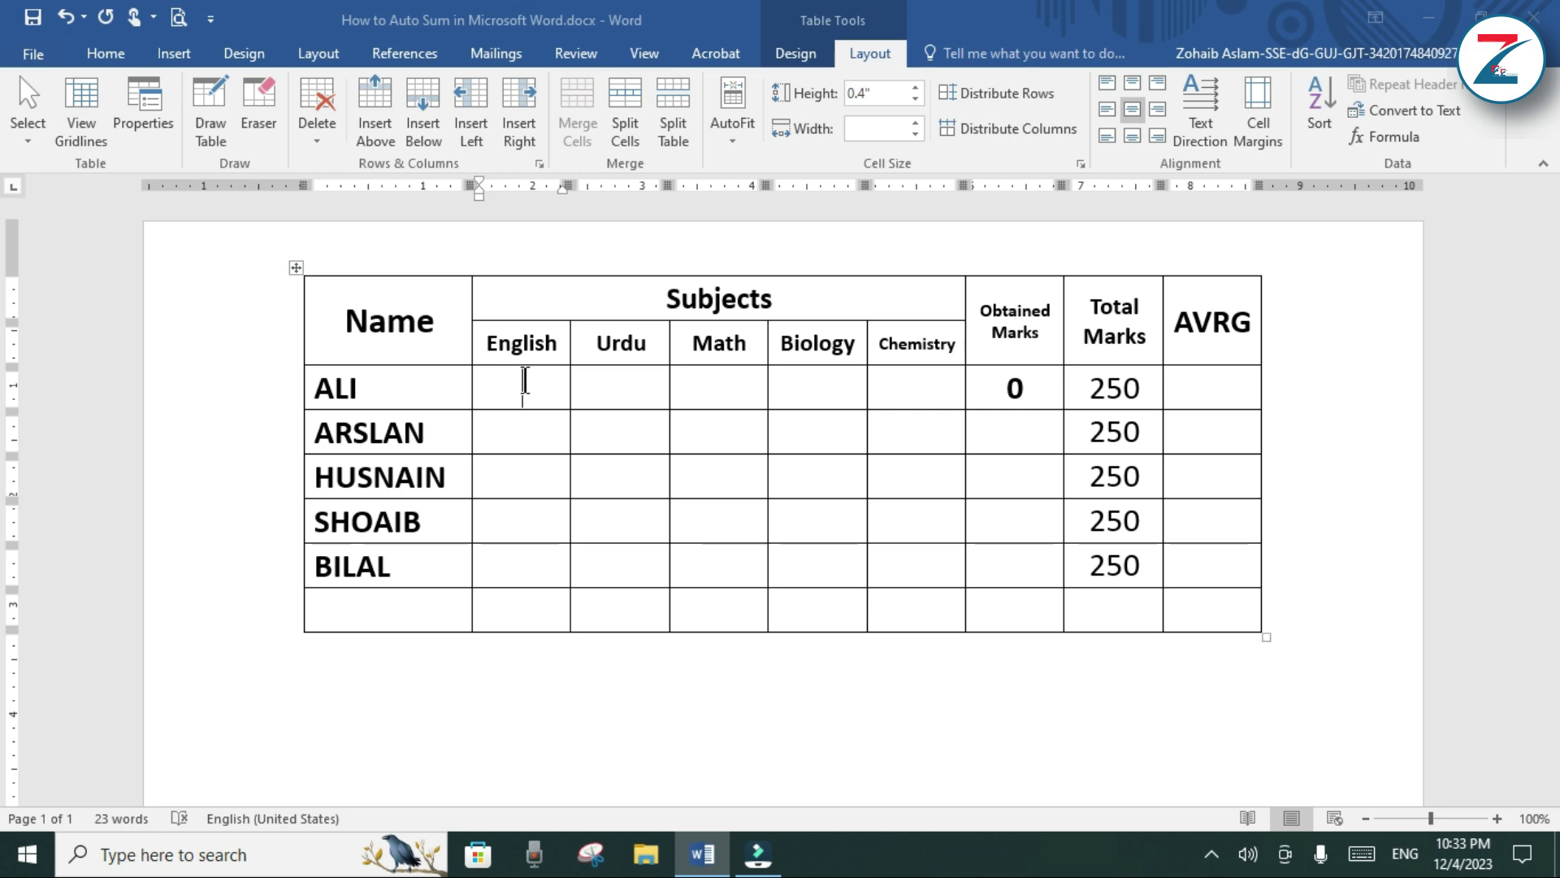
text(40)
key(Tab)
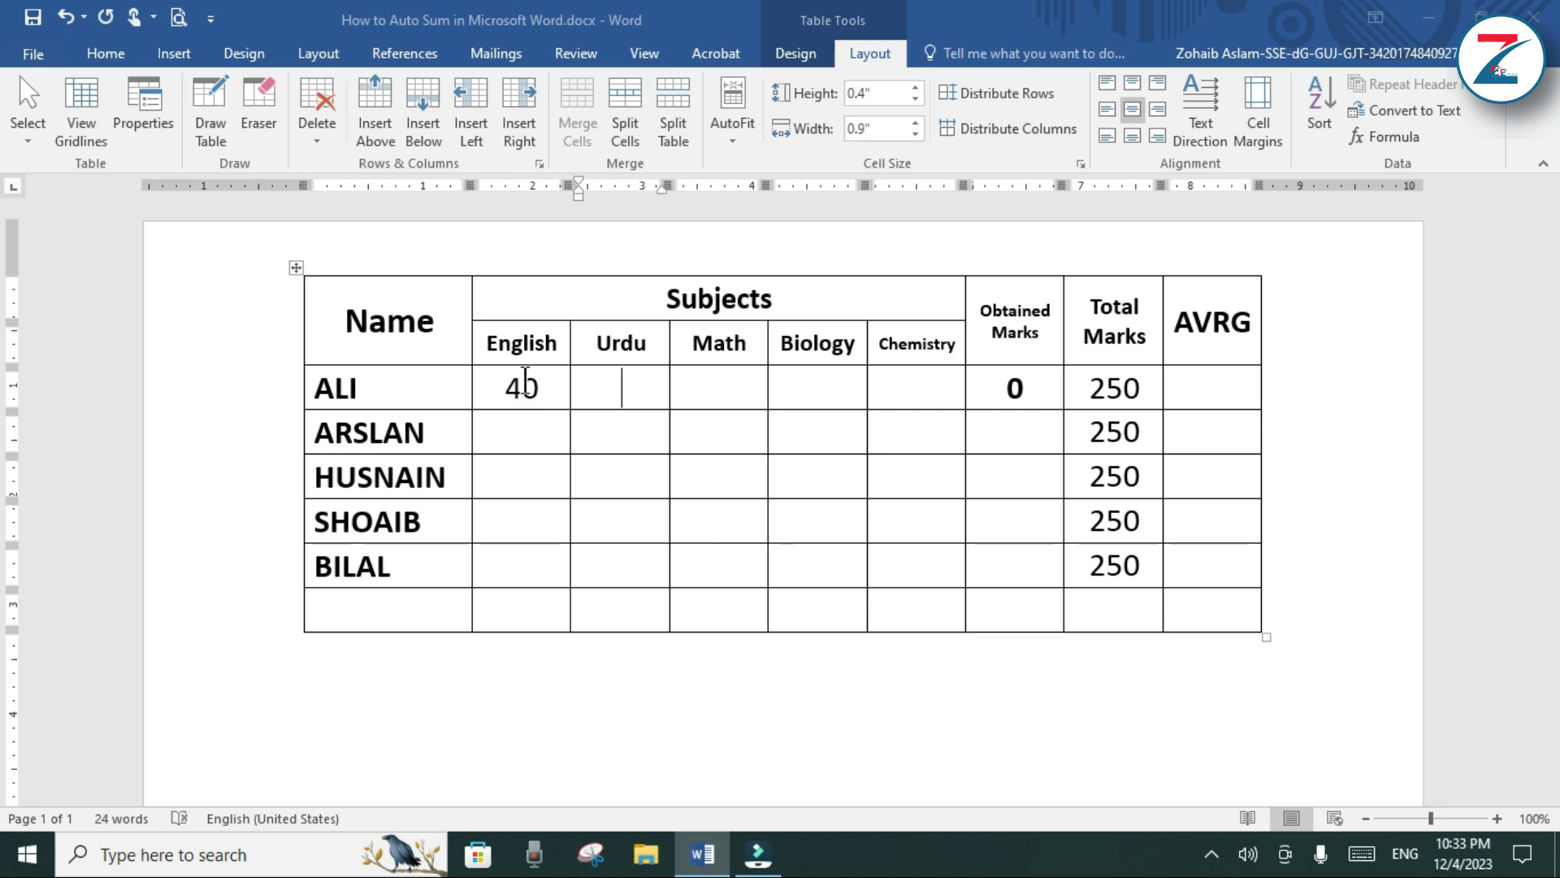
text(45)
key(Tab)
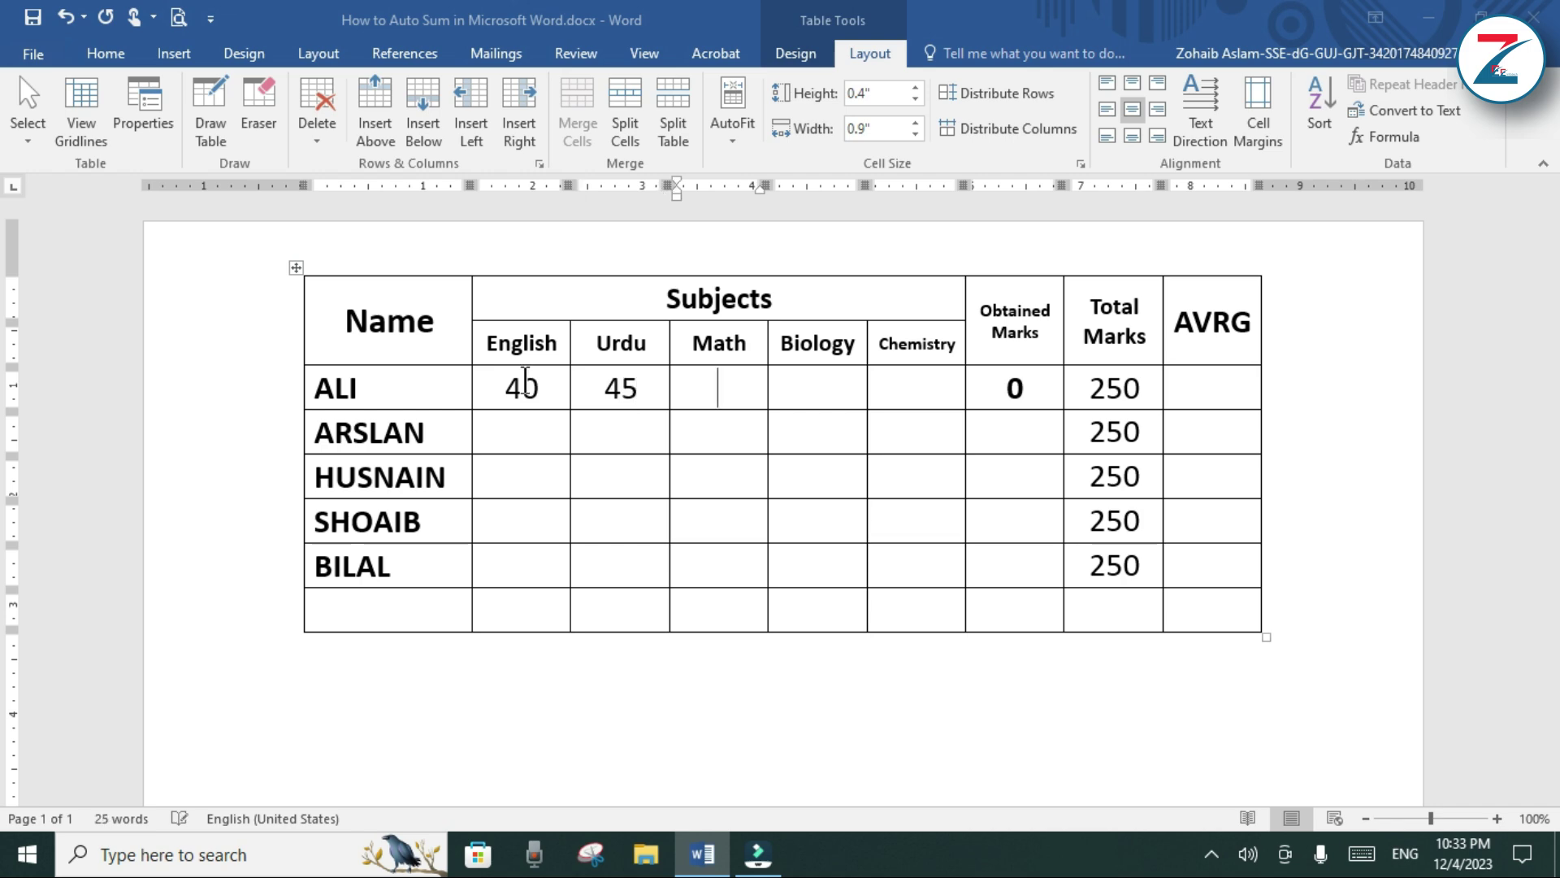
text(30)
key(Tab)
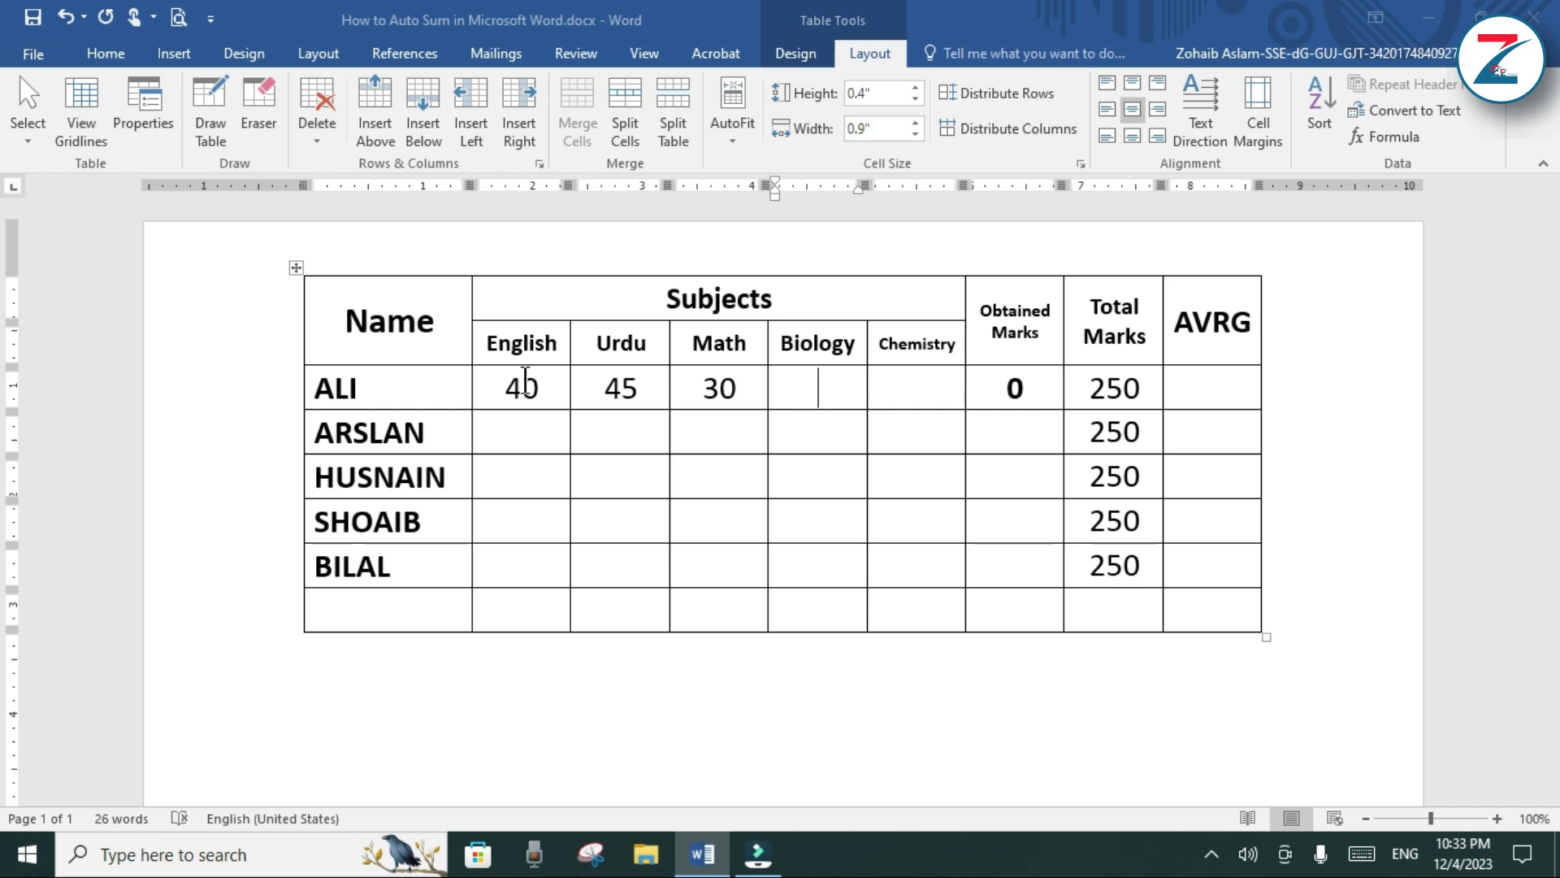
text(45)
key(Tab)
text(40)
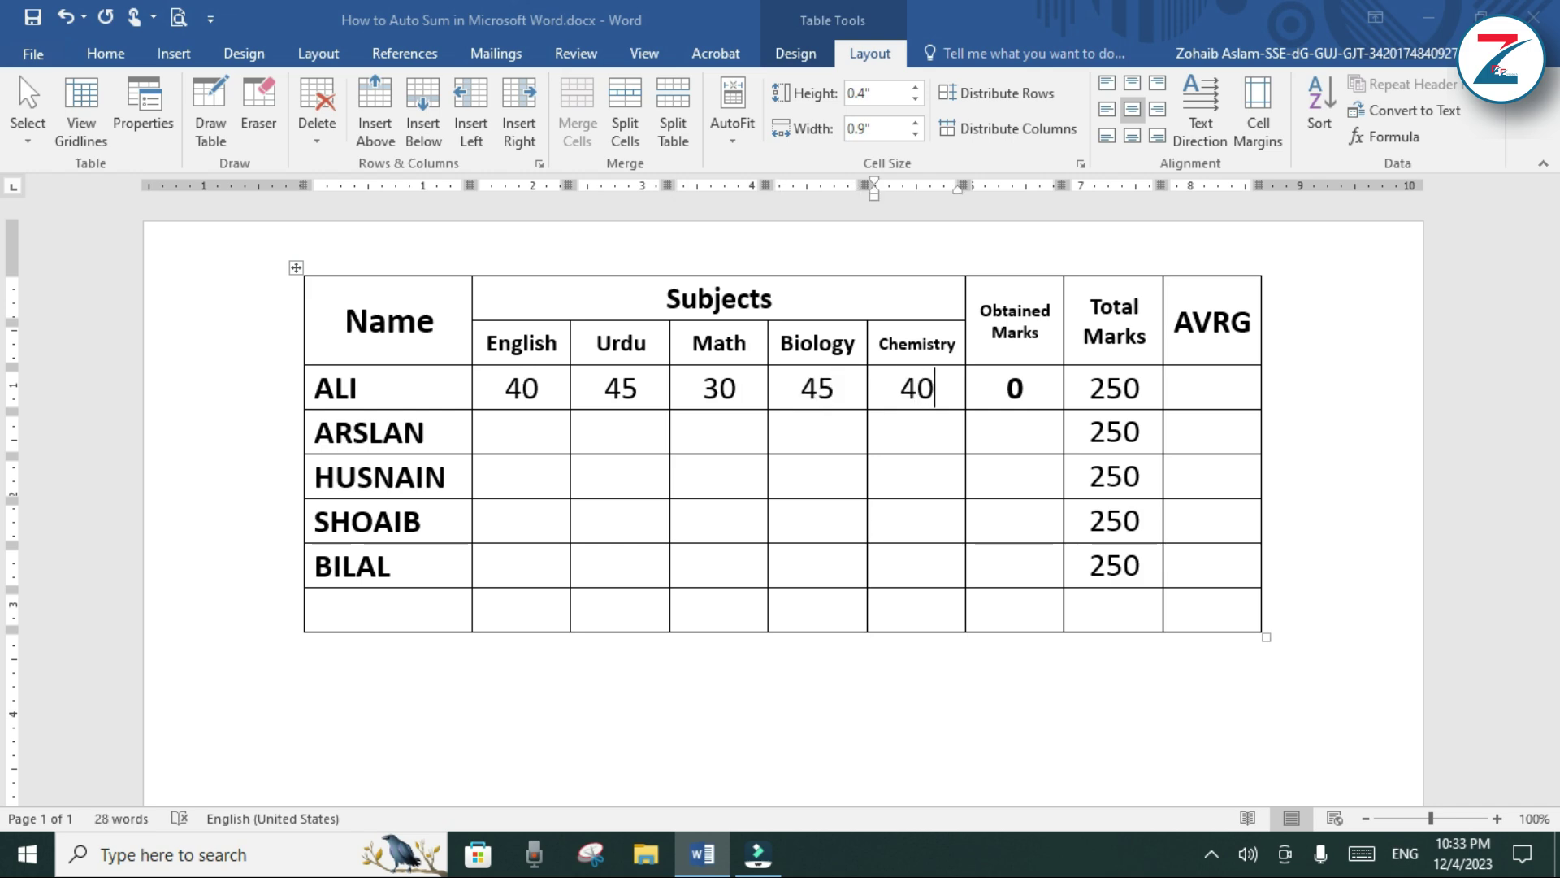
key(Tab)
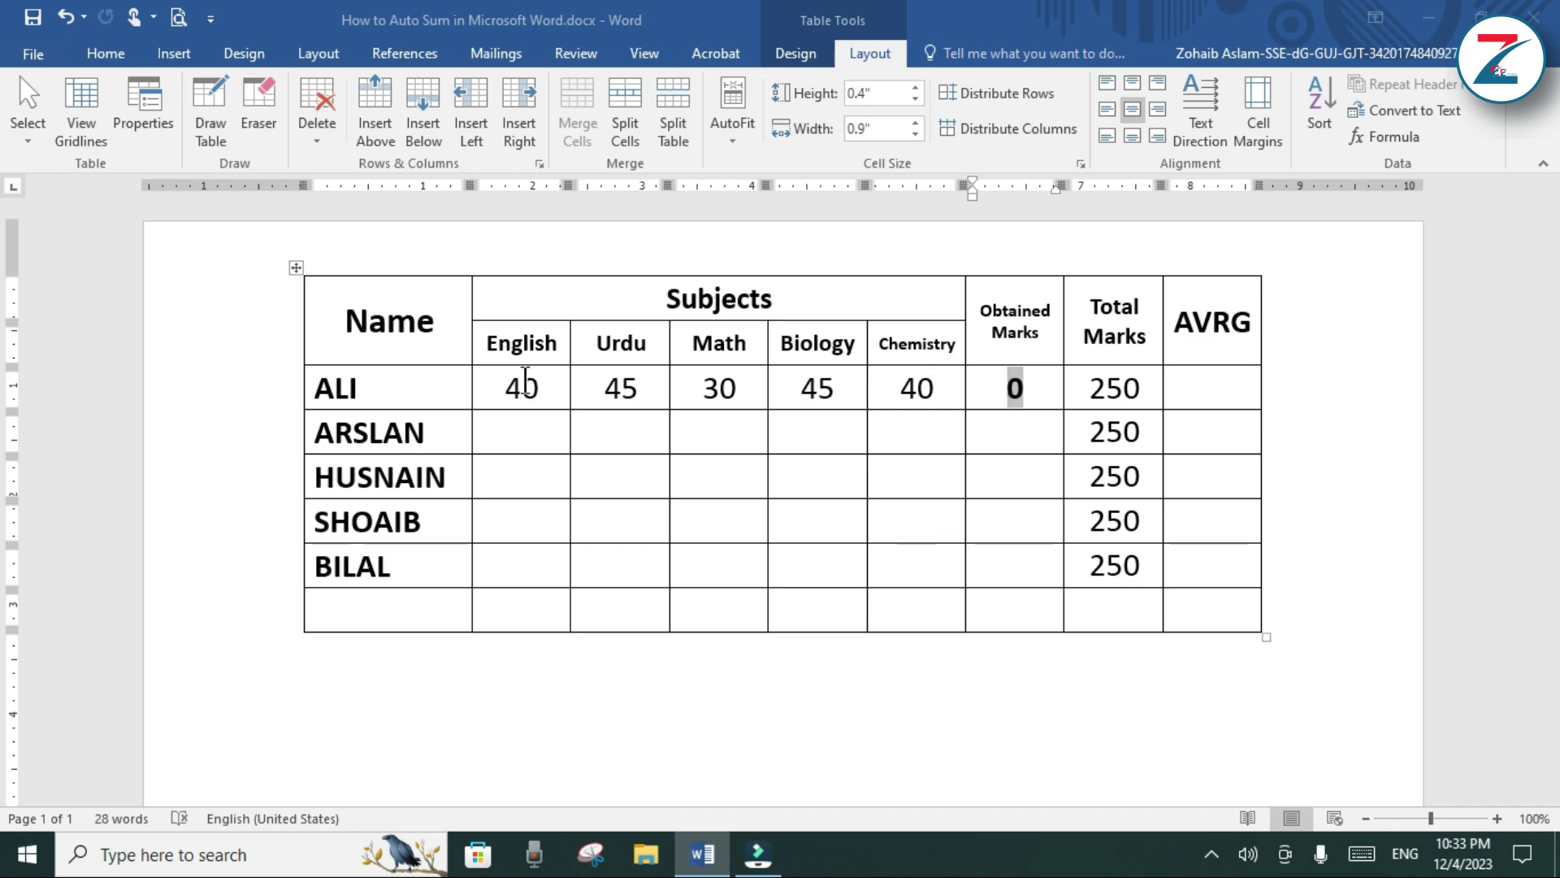
key(F9)
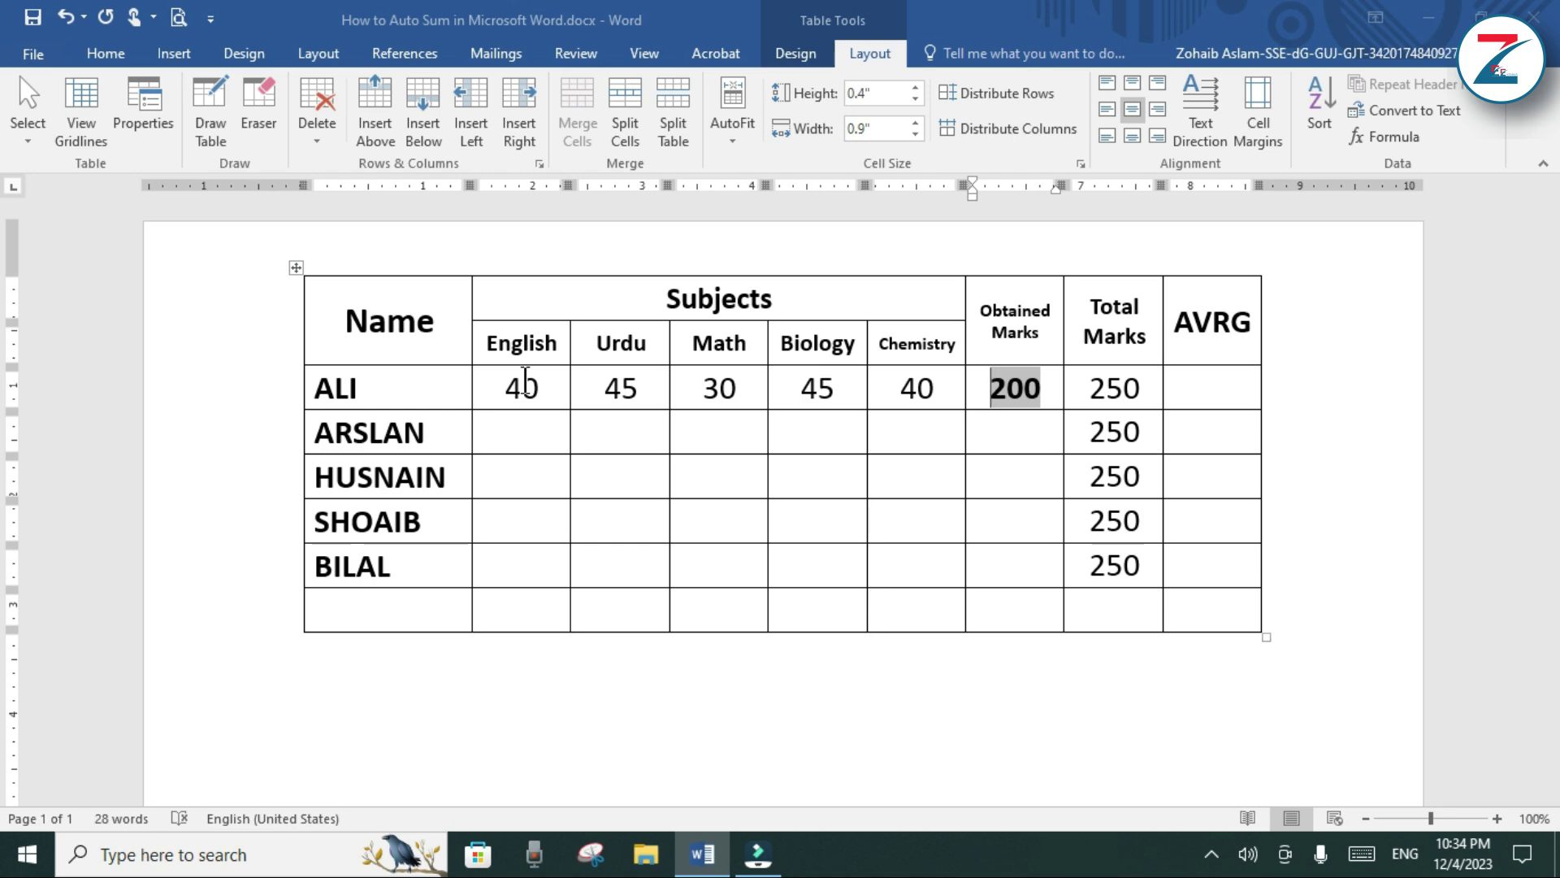
- Undo the marks and the Obtained Marks formula entered in the first student's row
key(ctrl+z)
click(838, 674)
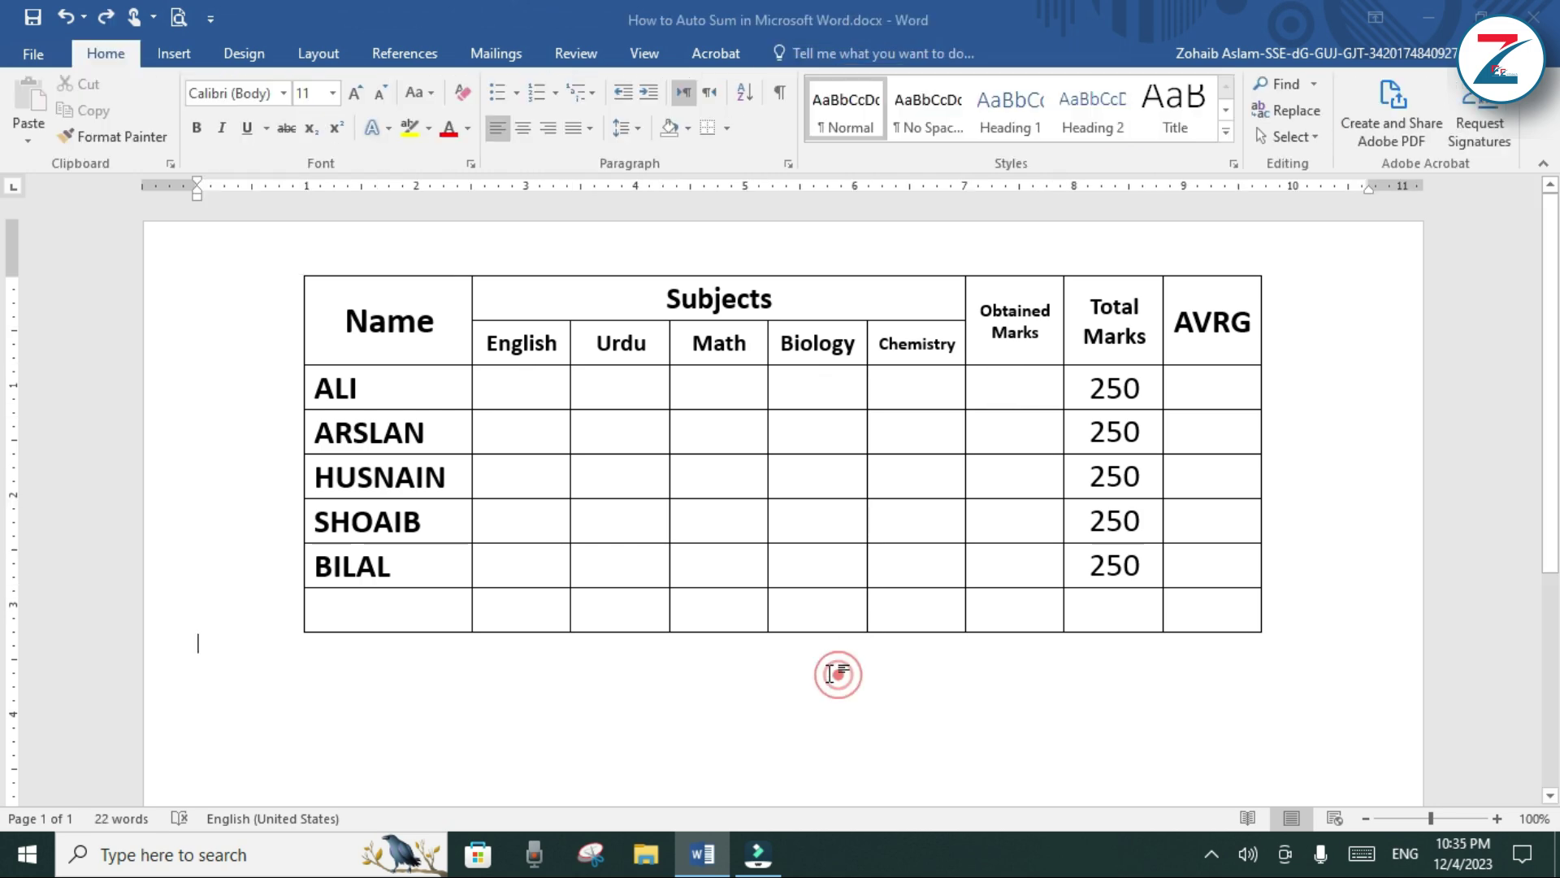
- Enter the first student's marks: English 30, Urdu 45, Math 35, Biology 40 and Chemistry 45
click(836, 401)
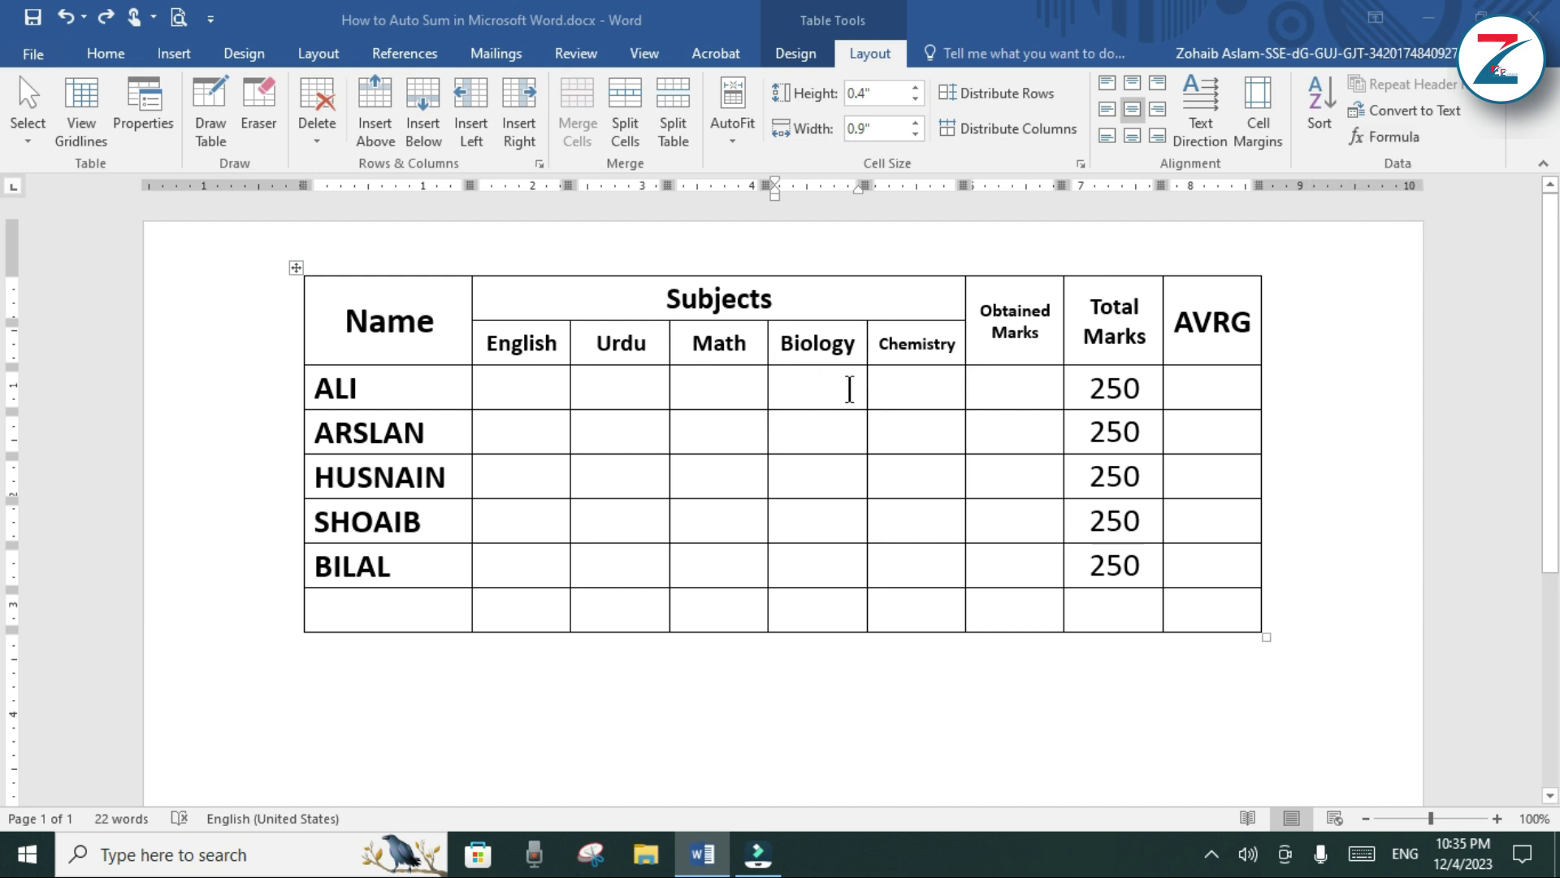
click(1019, 396)
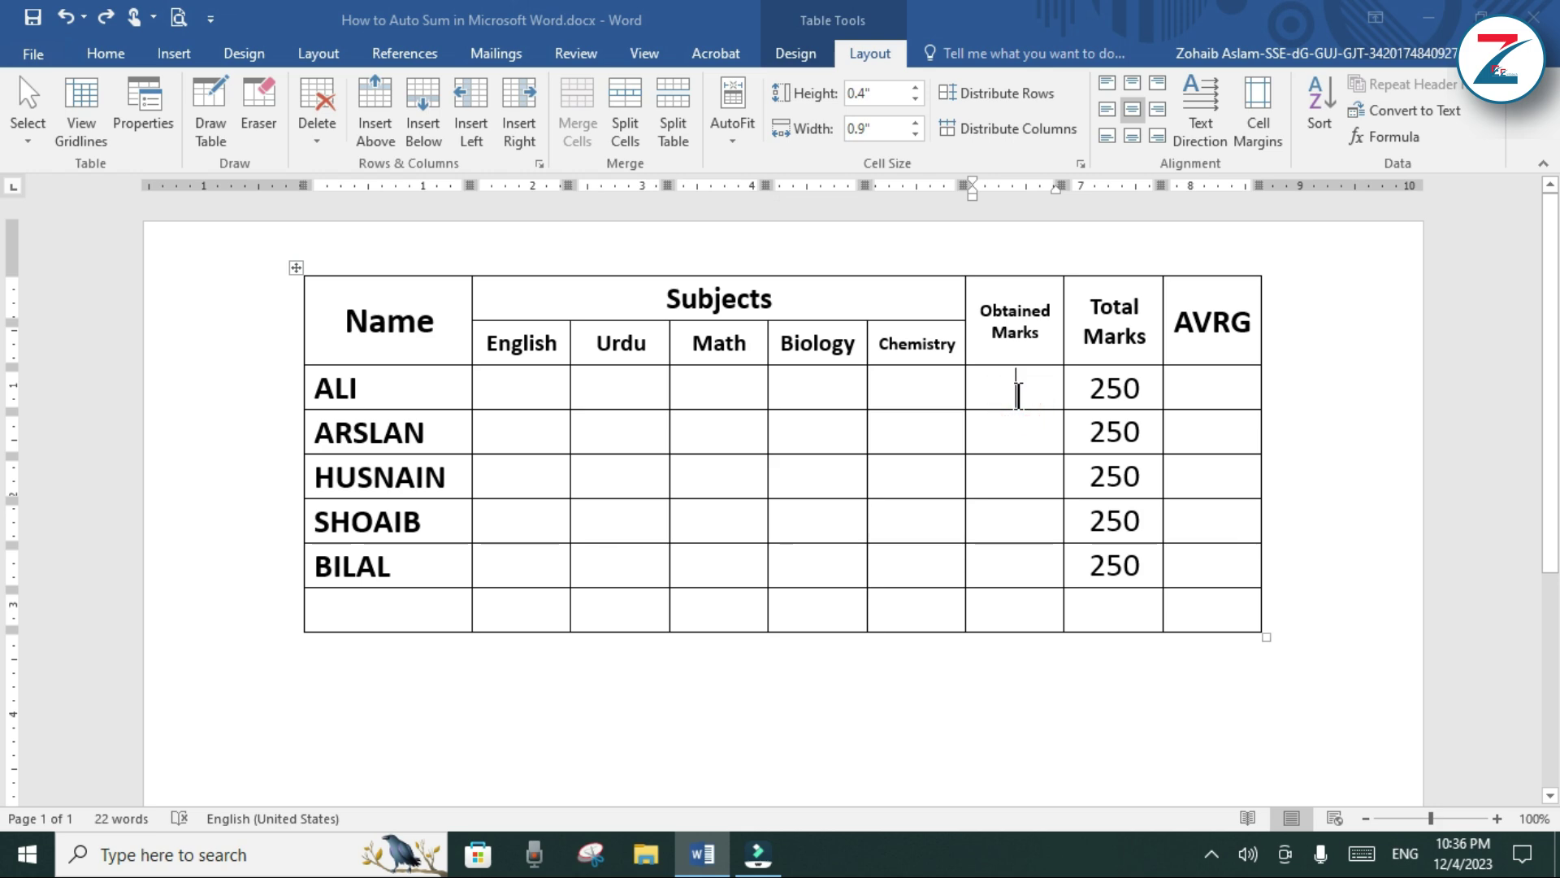
click(537, 396)
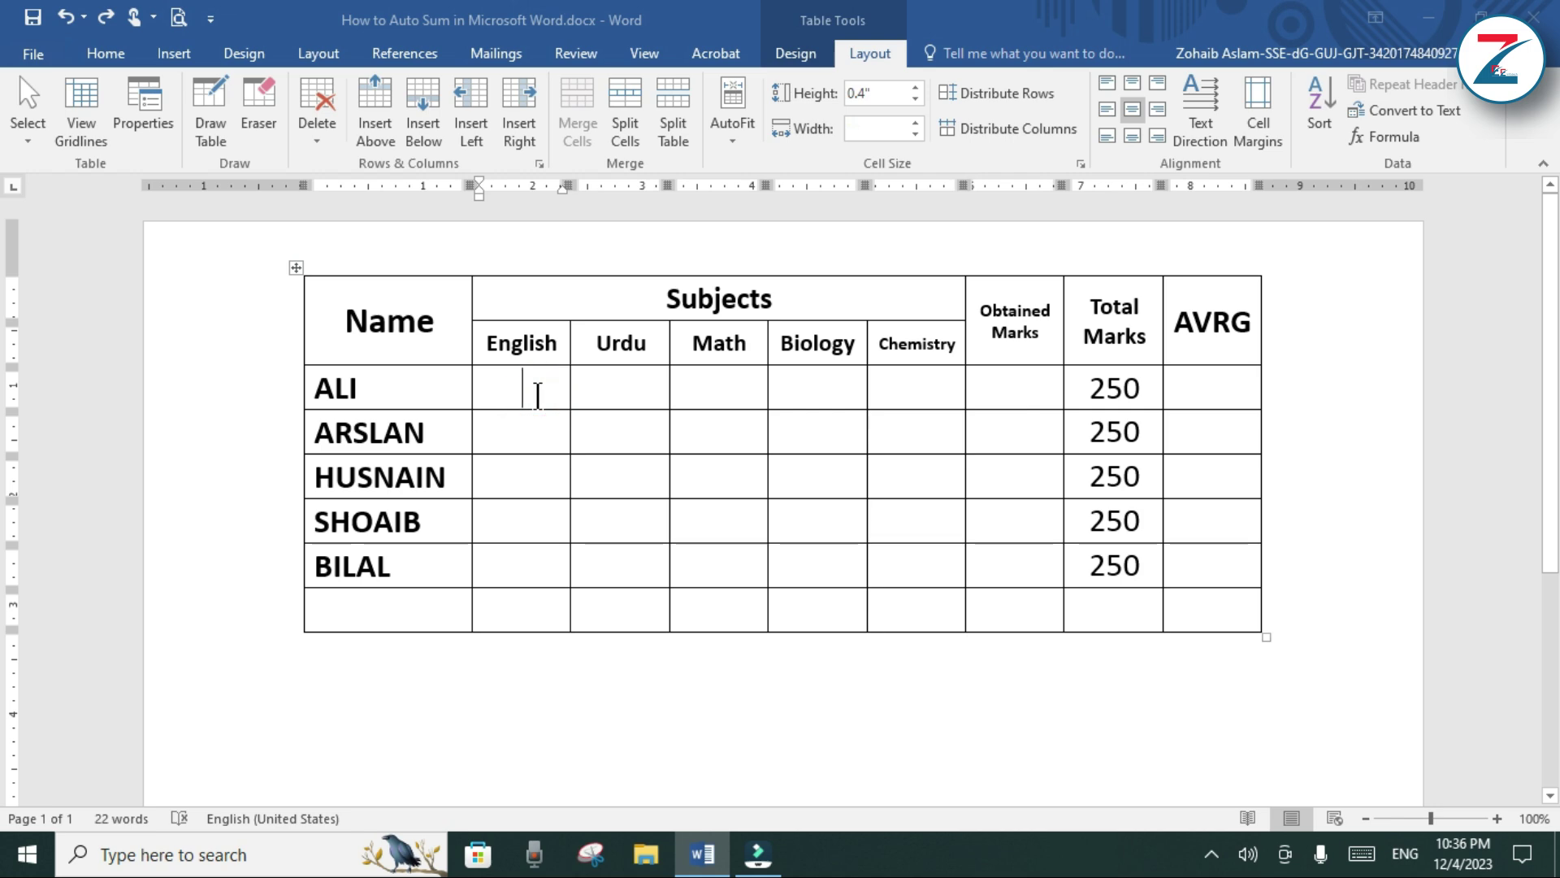
text(30)
key(Tab)
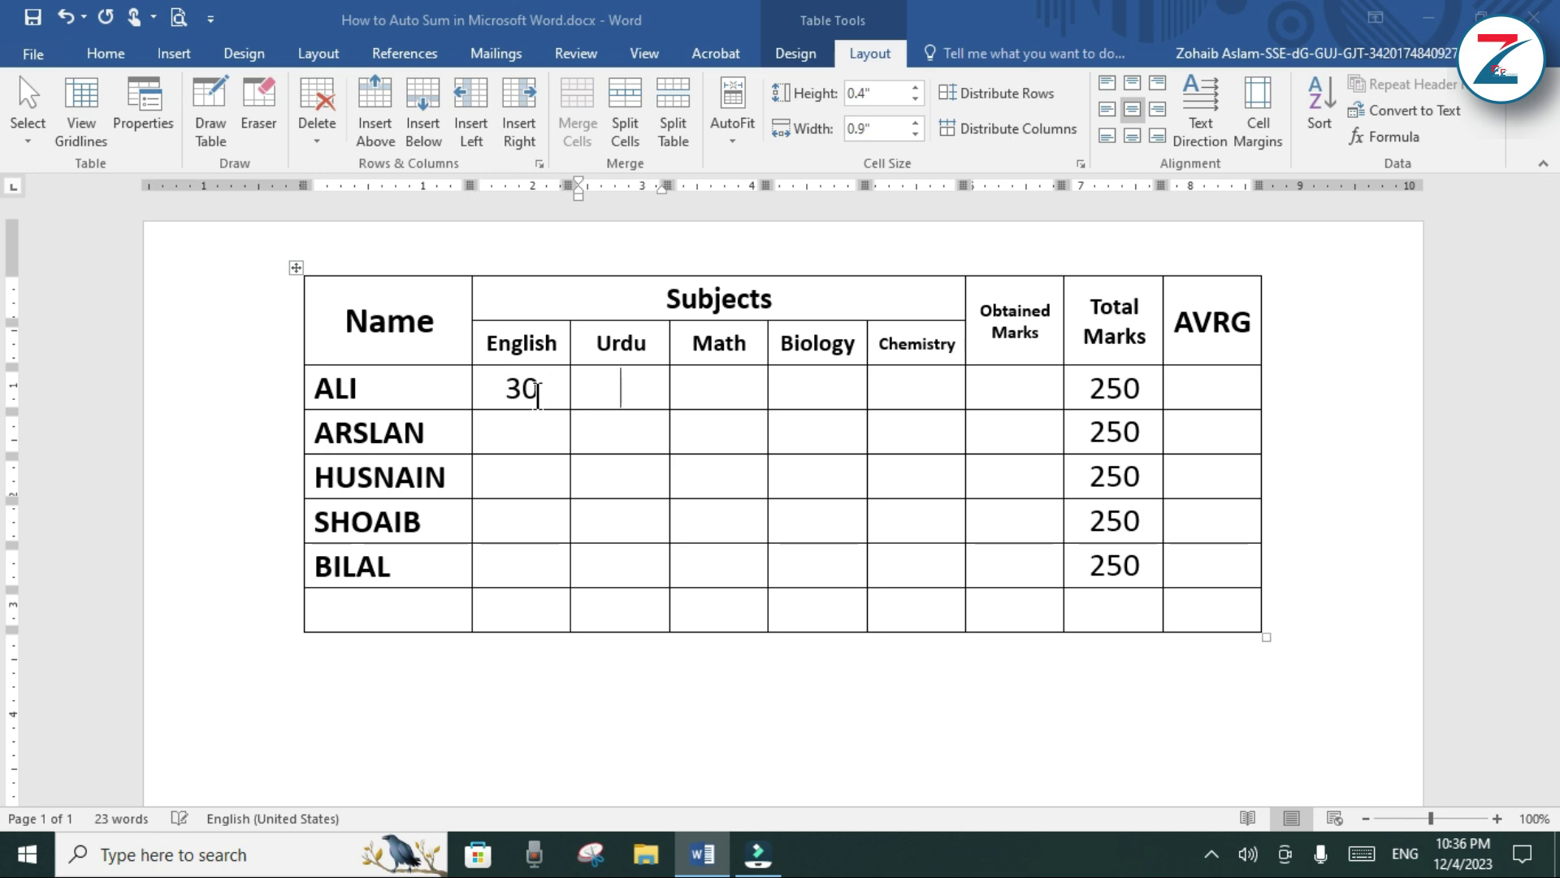
text(45)
key(Tab)
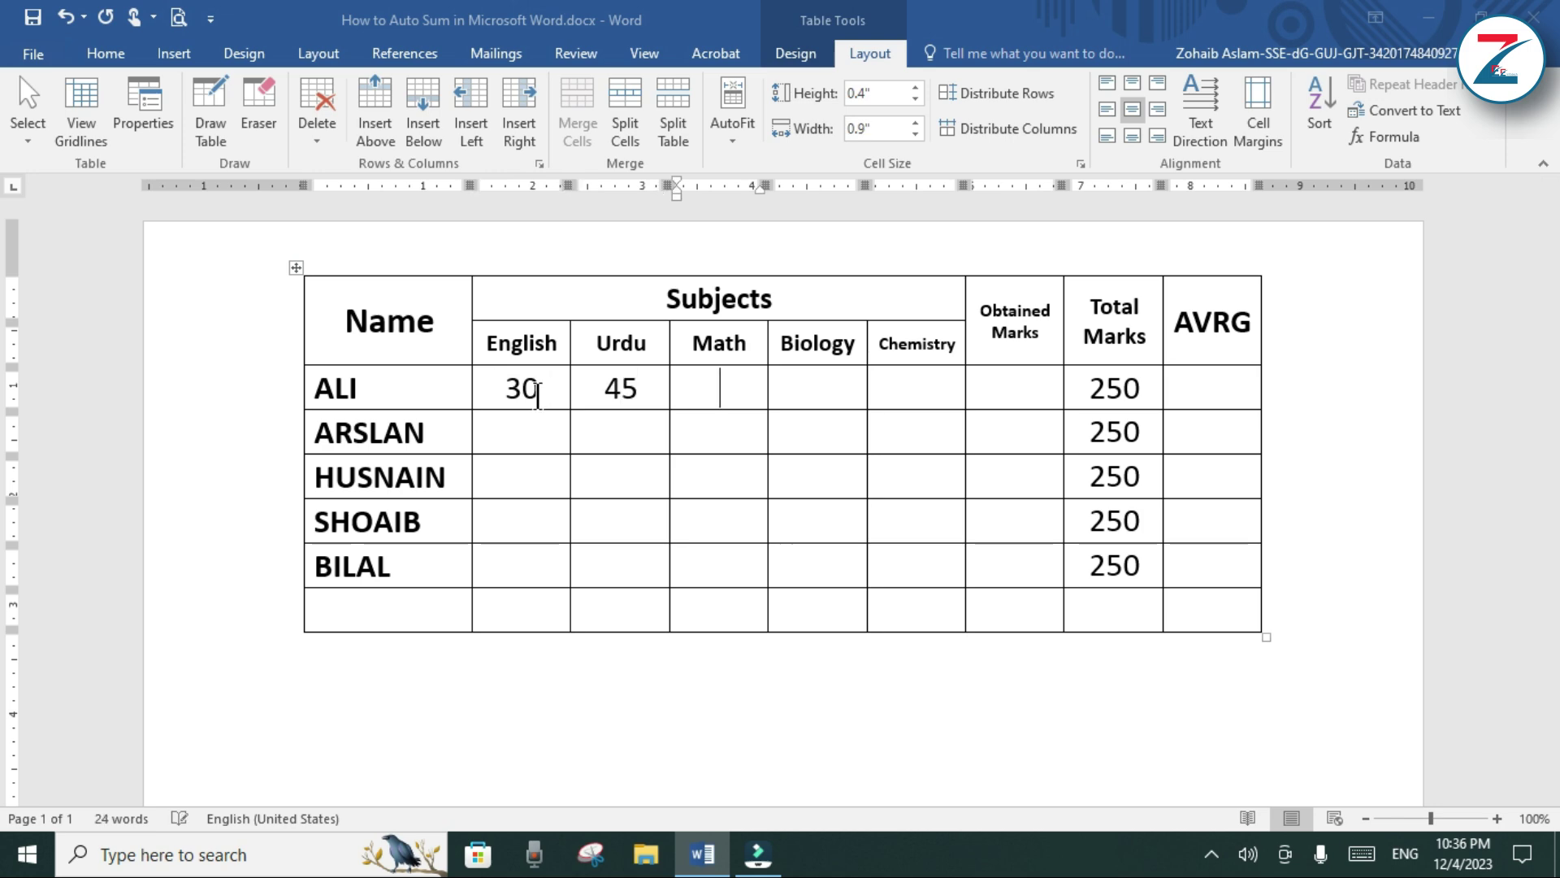
text(35)
key(Tab)
text(40)
key(Tab)
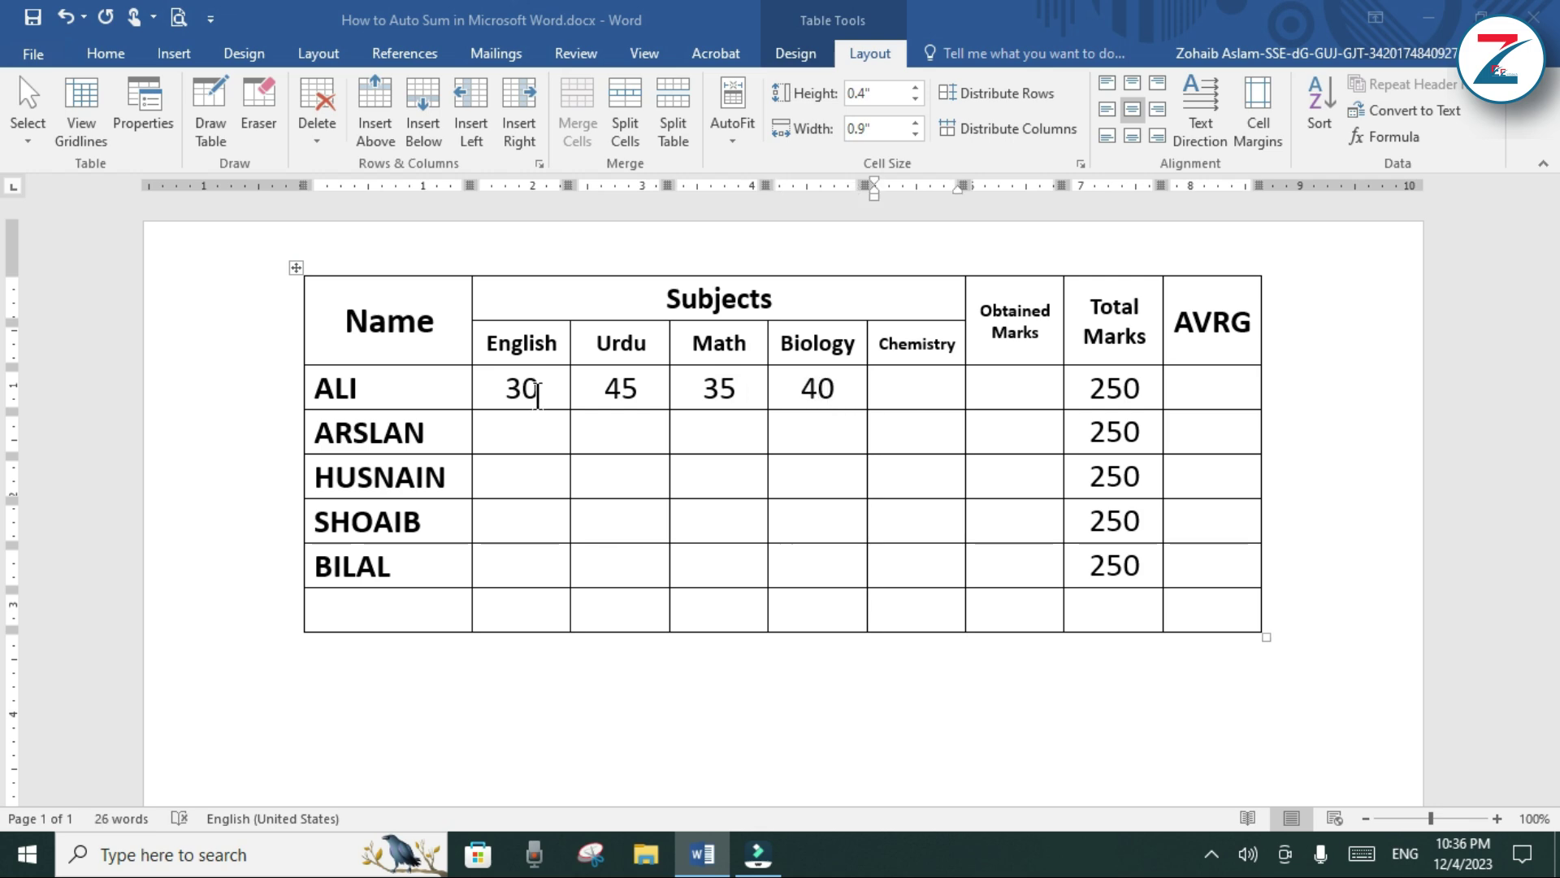
text(45)
key(Tab)
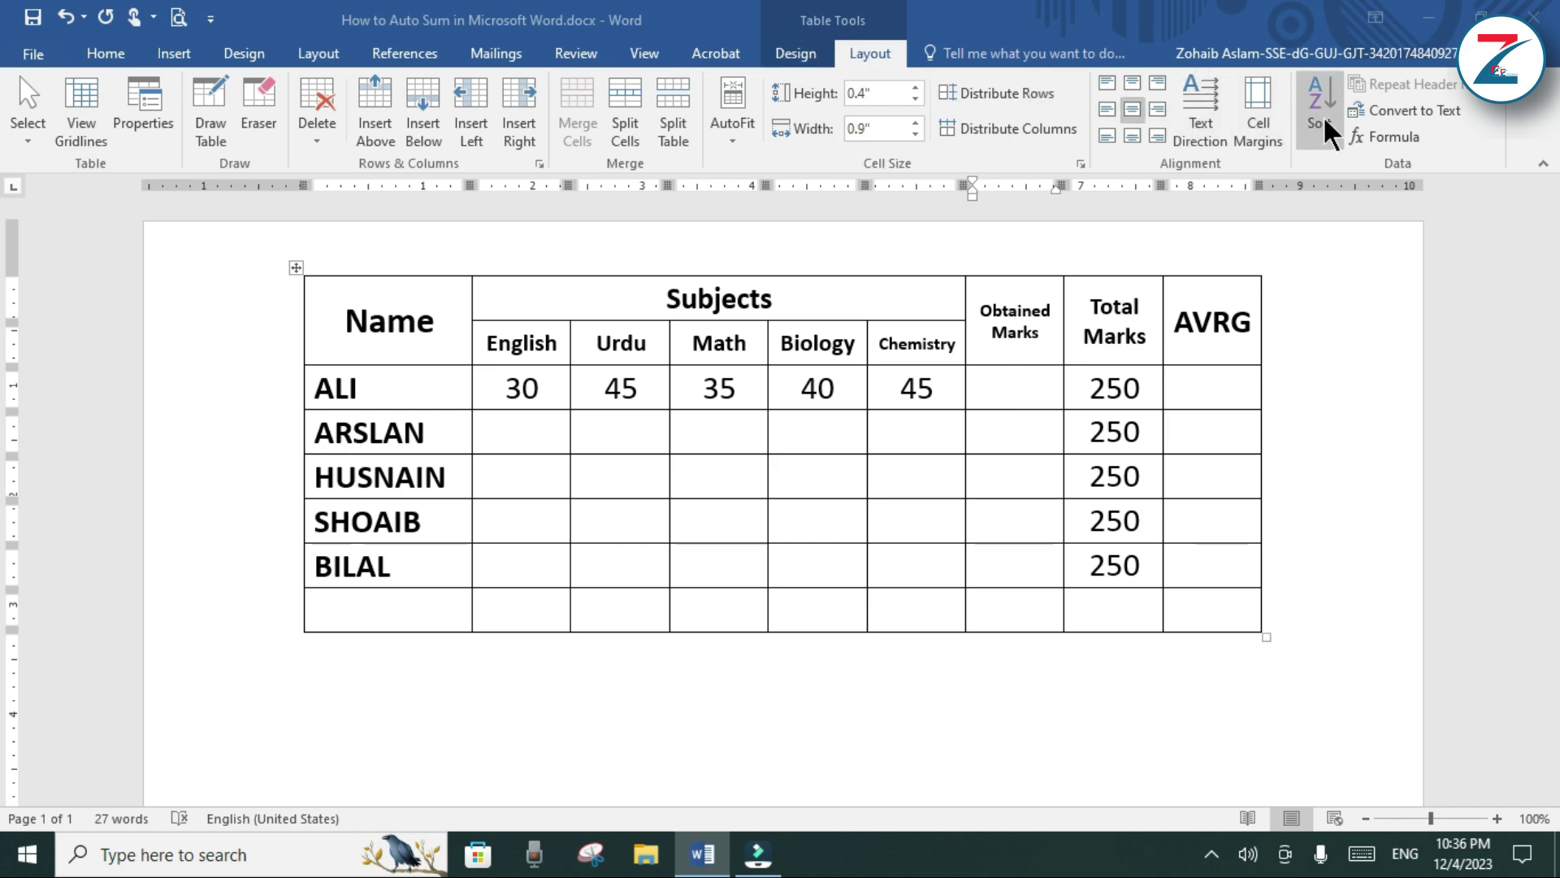
- Insert the formula =SUM(LEFT) in the first student's Obtained Marks cell
click(1401, 138)
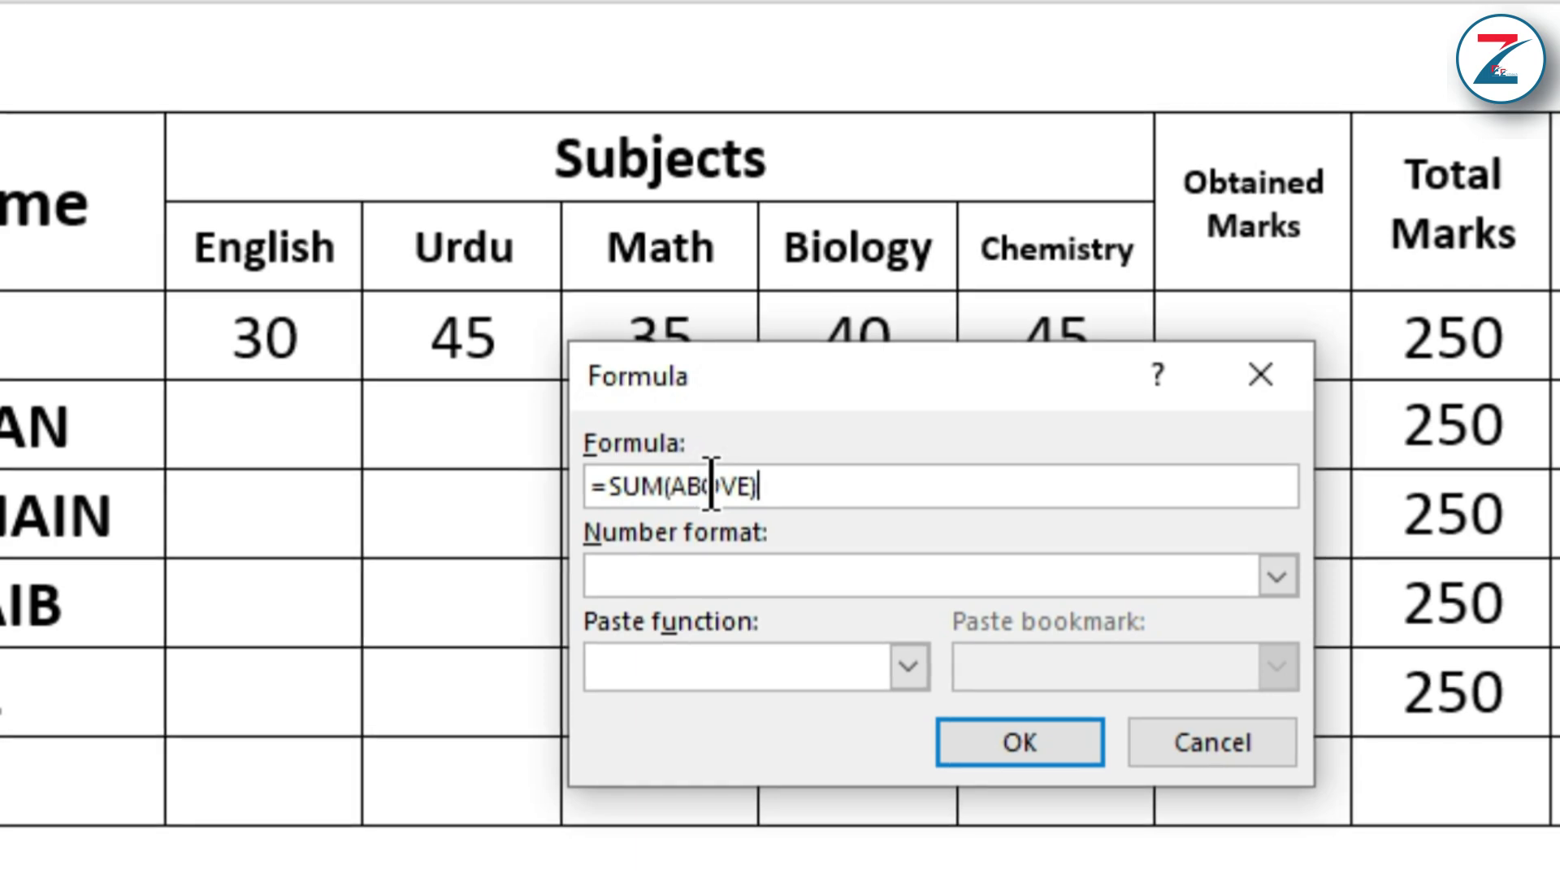
drag(892, 387, 1038, 485)
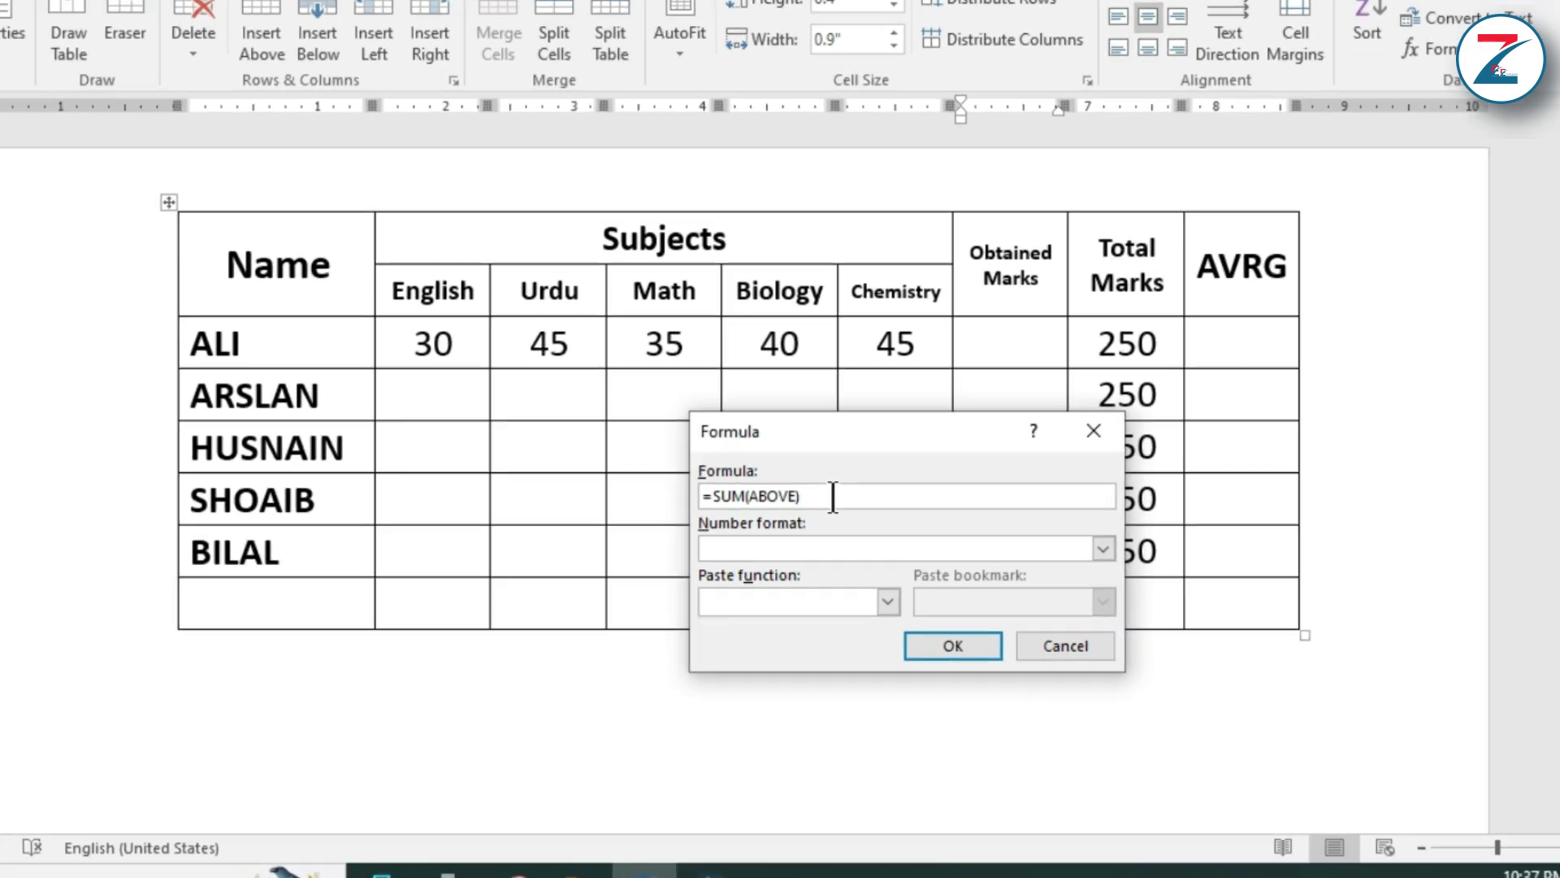
key(BackSpace)
key(BackSpace)
key(BackSpace)
key(BackSpace)
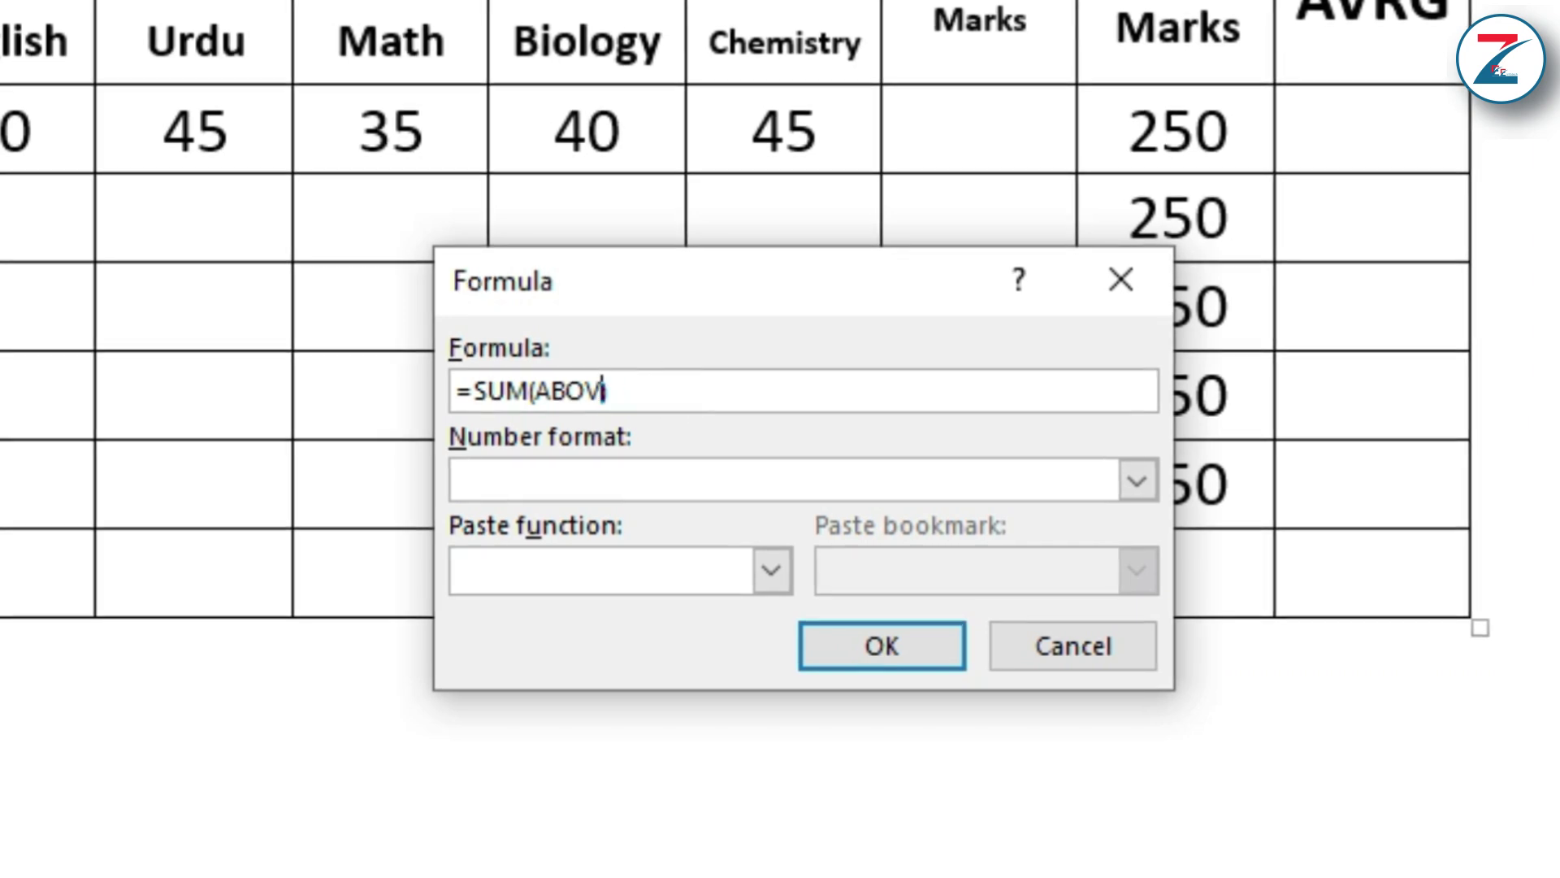
key(BackSpace)
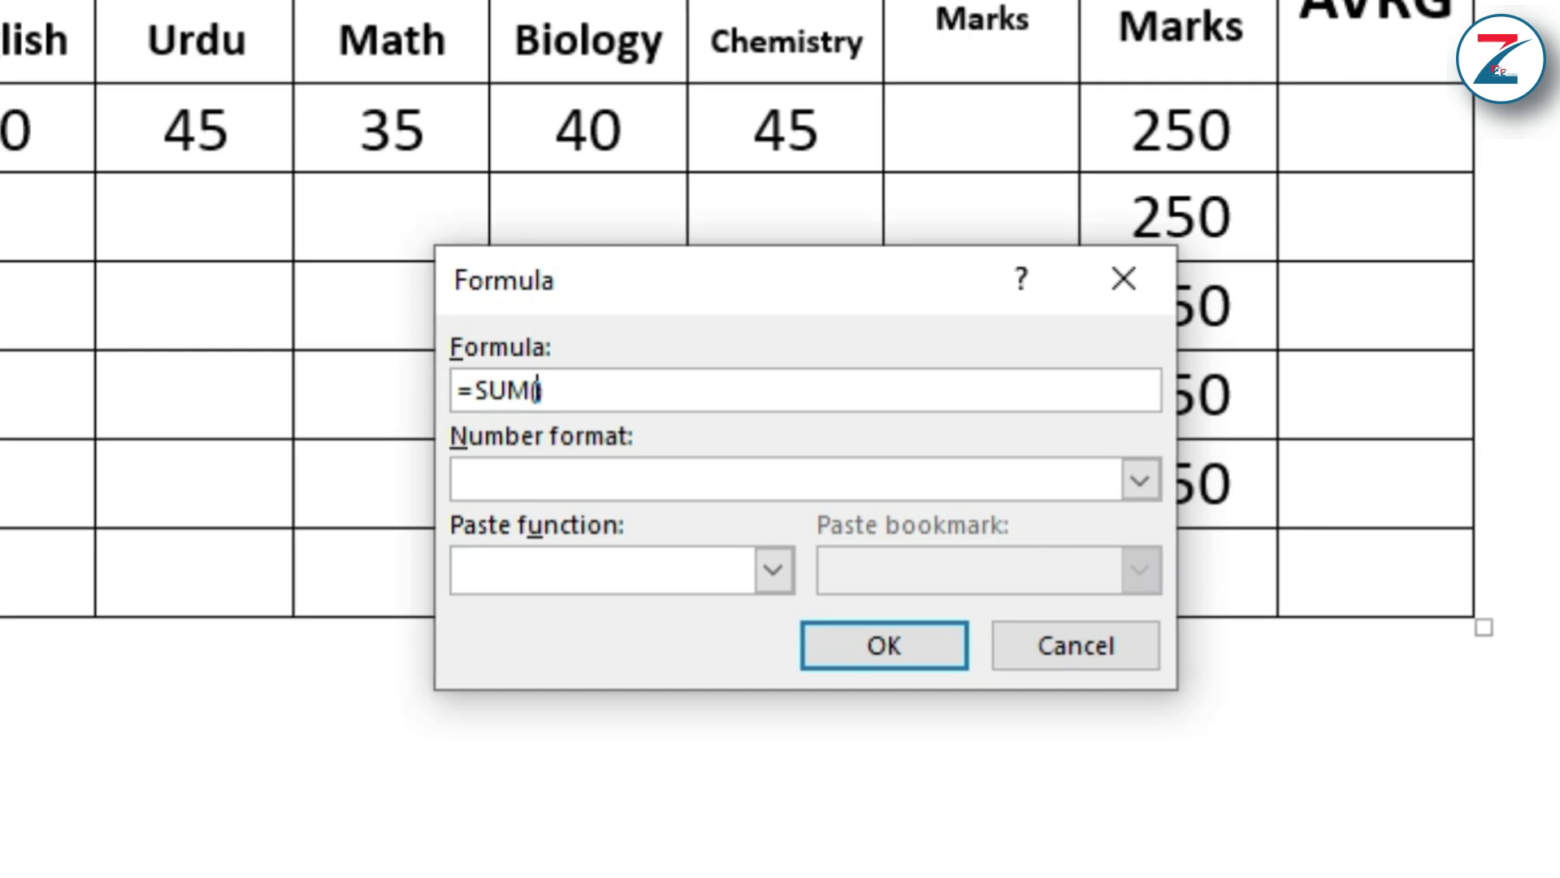
text(LEFT)
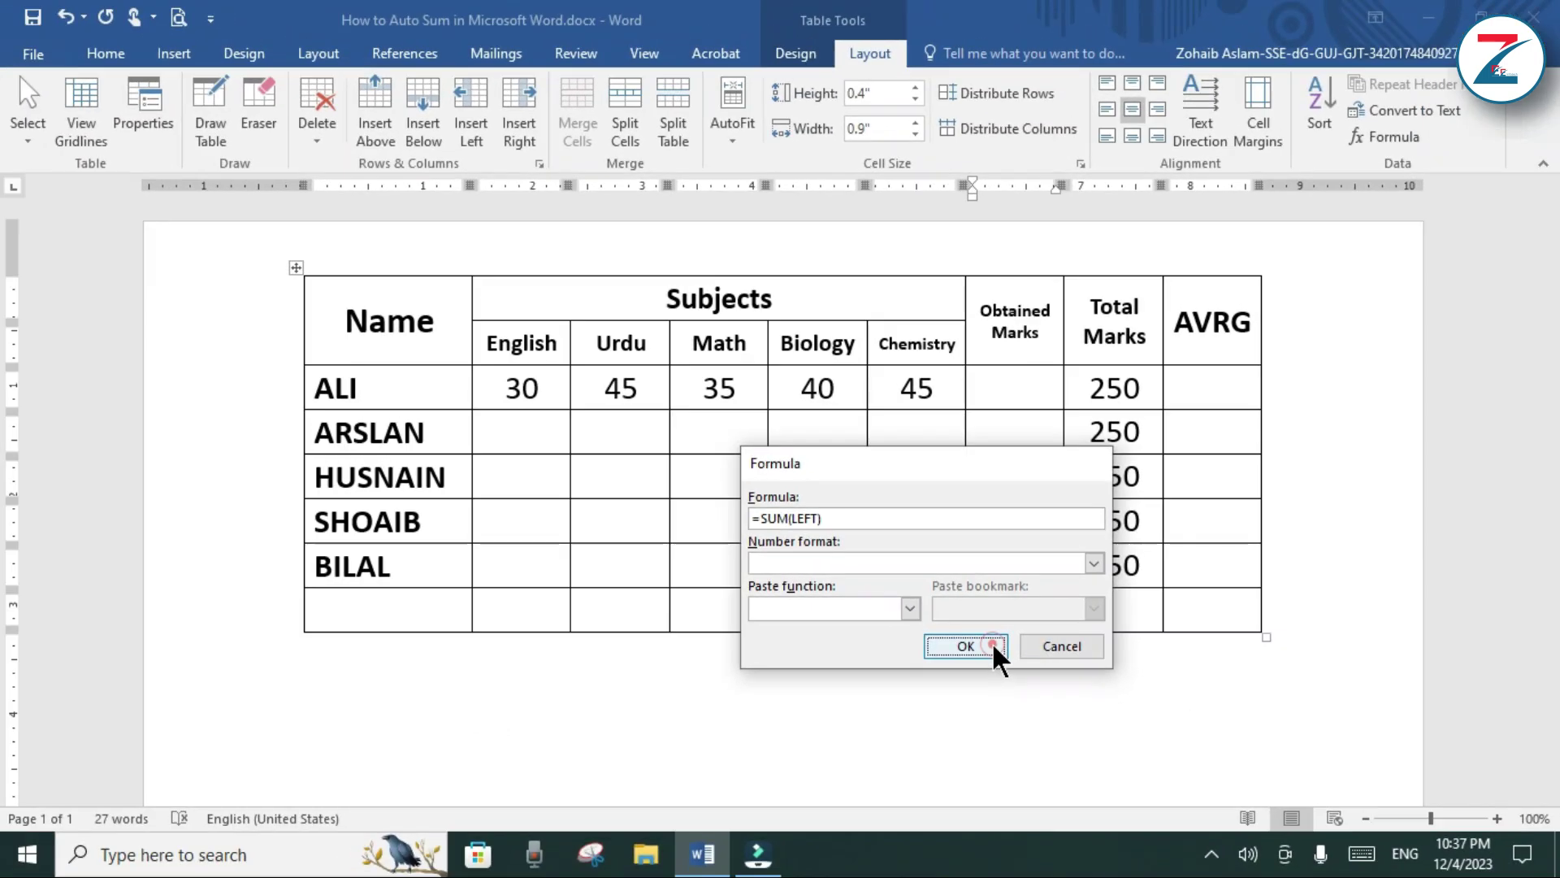
click(947, 645)
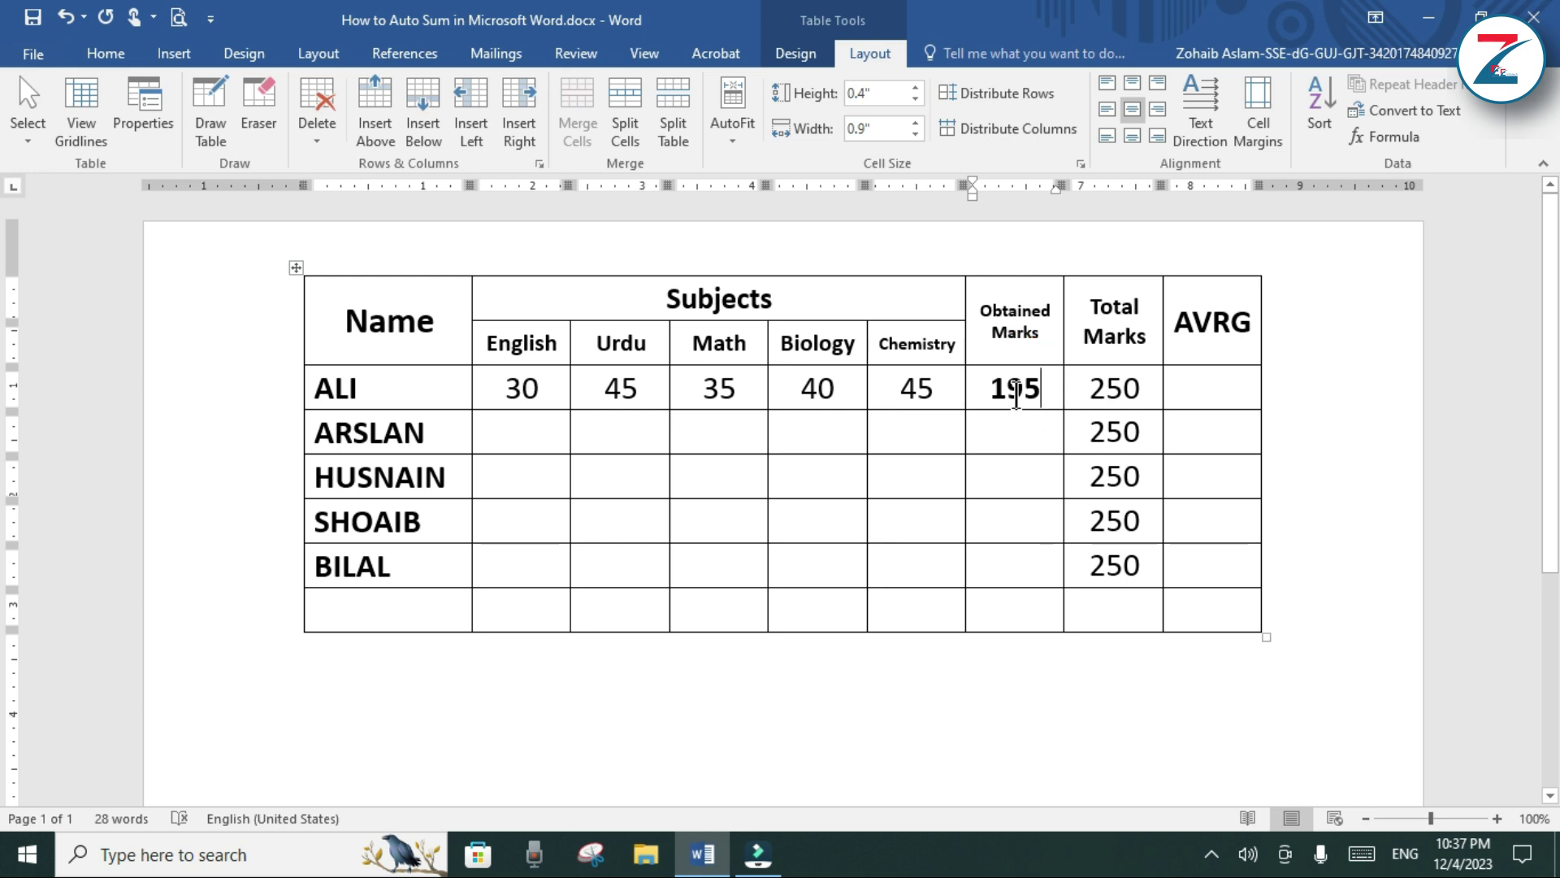
- Enter the second student's marks: English 45, Urdu 50, Math 30, Biology 40 and Chemistry 35
click(543, 432)
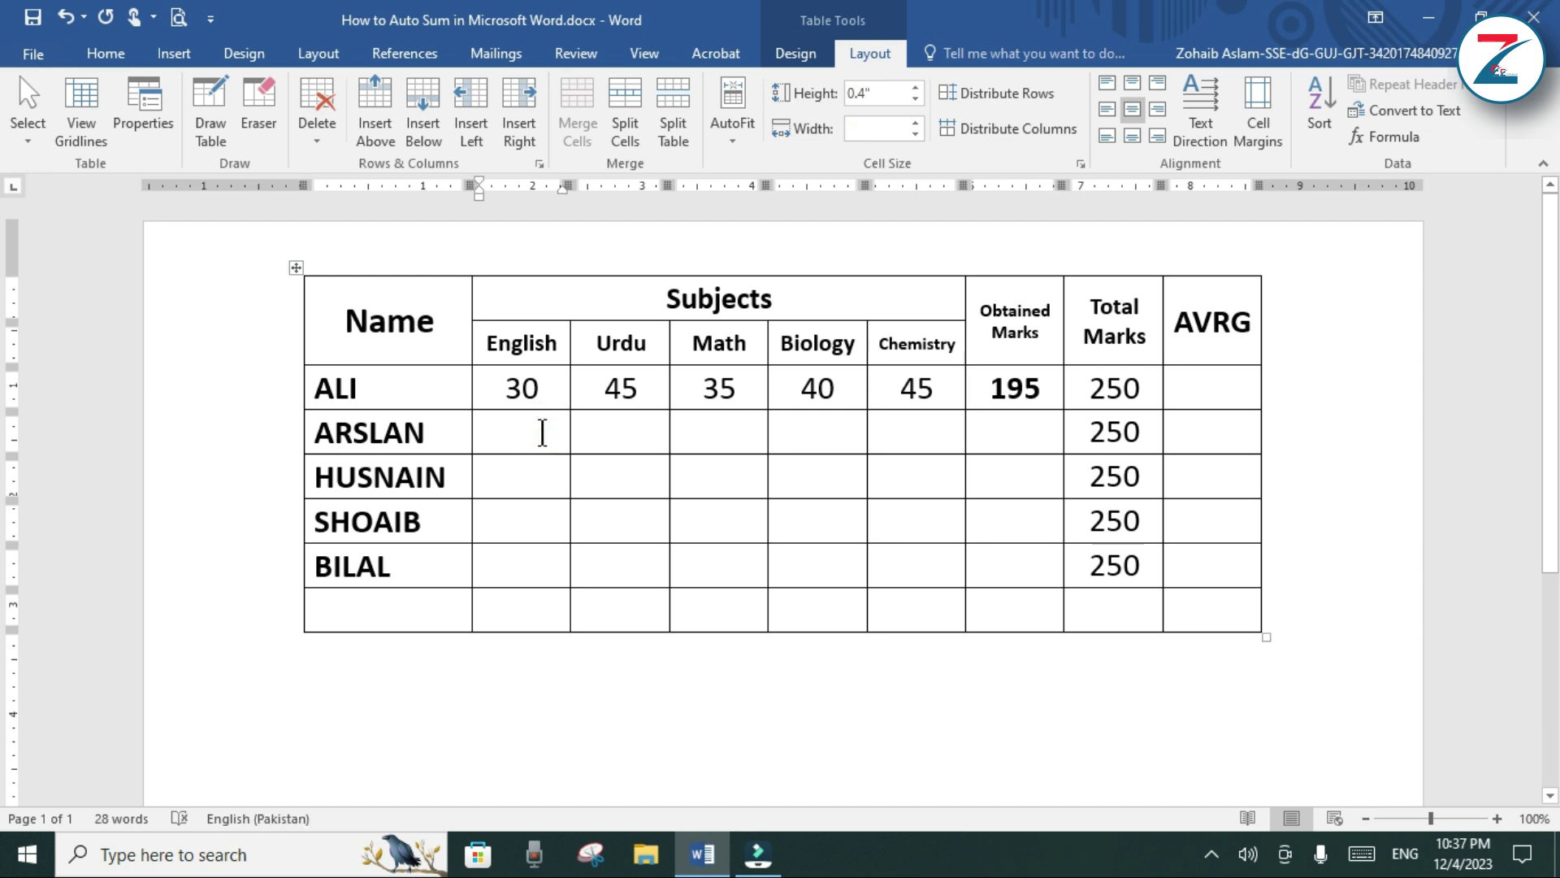
text(45)
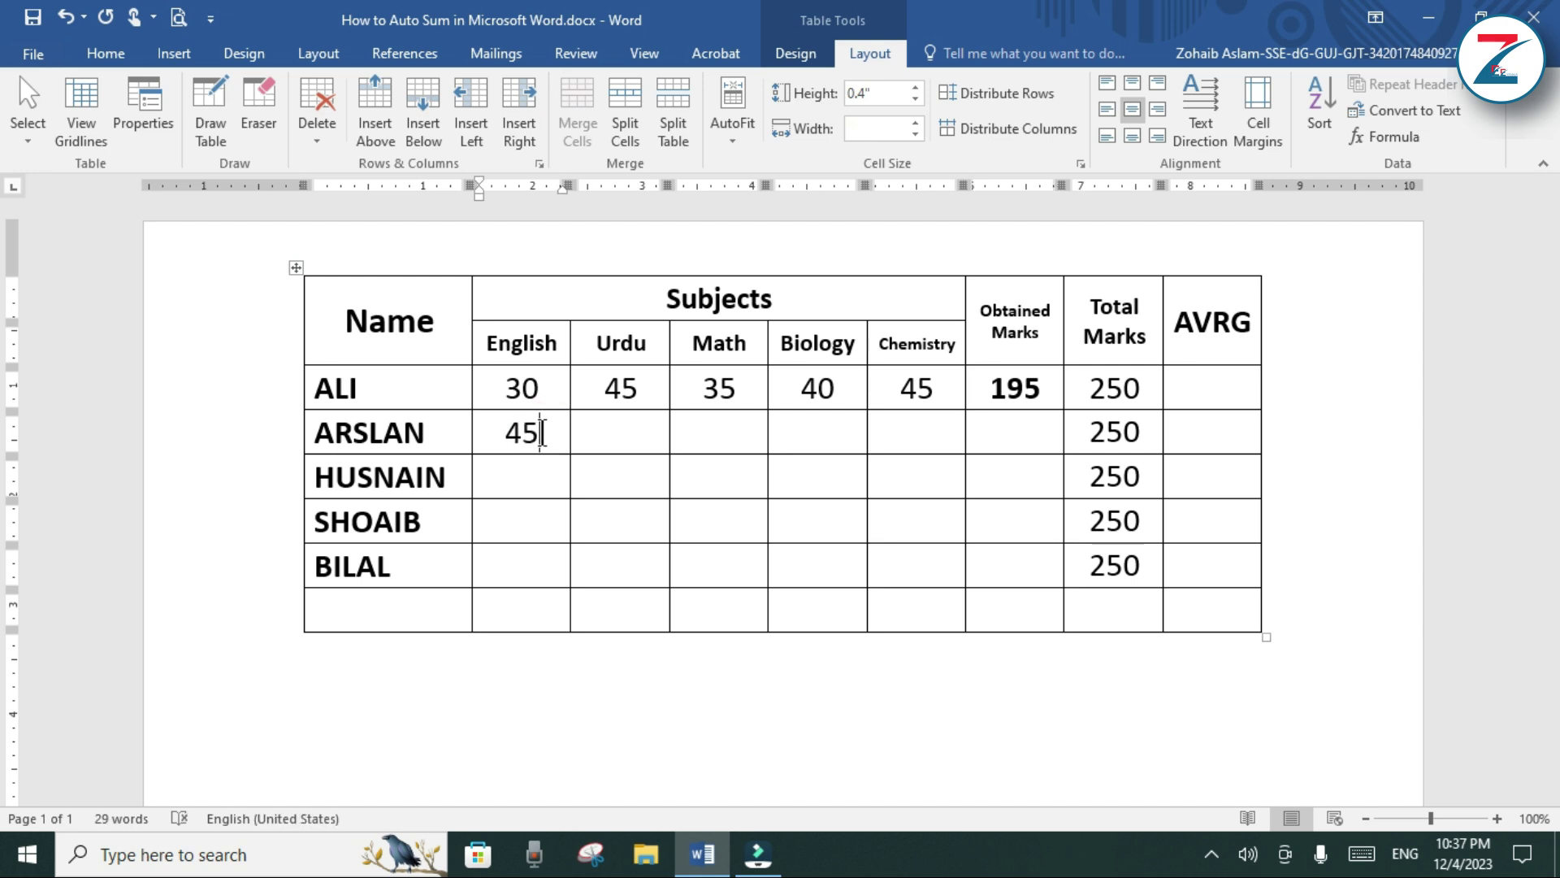
key(Tab)
text(50)
key(Tab)
text(30)
key(Tab)
text(40)
key(Tab)
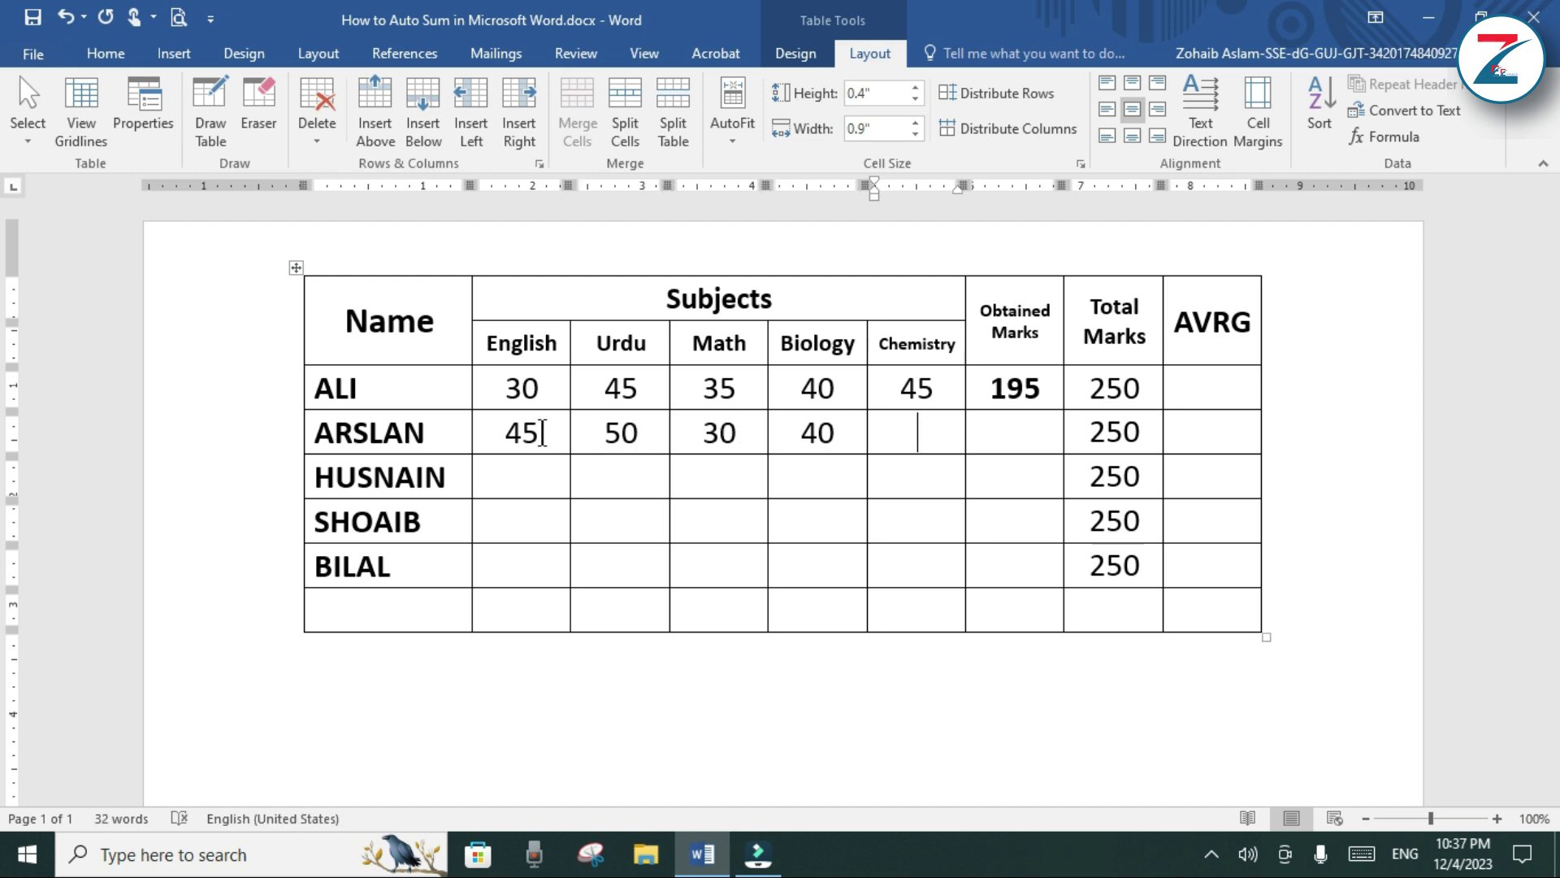
text(35)
key(Tab)
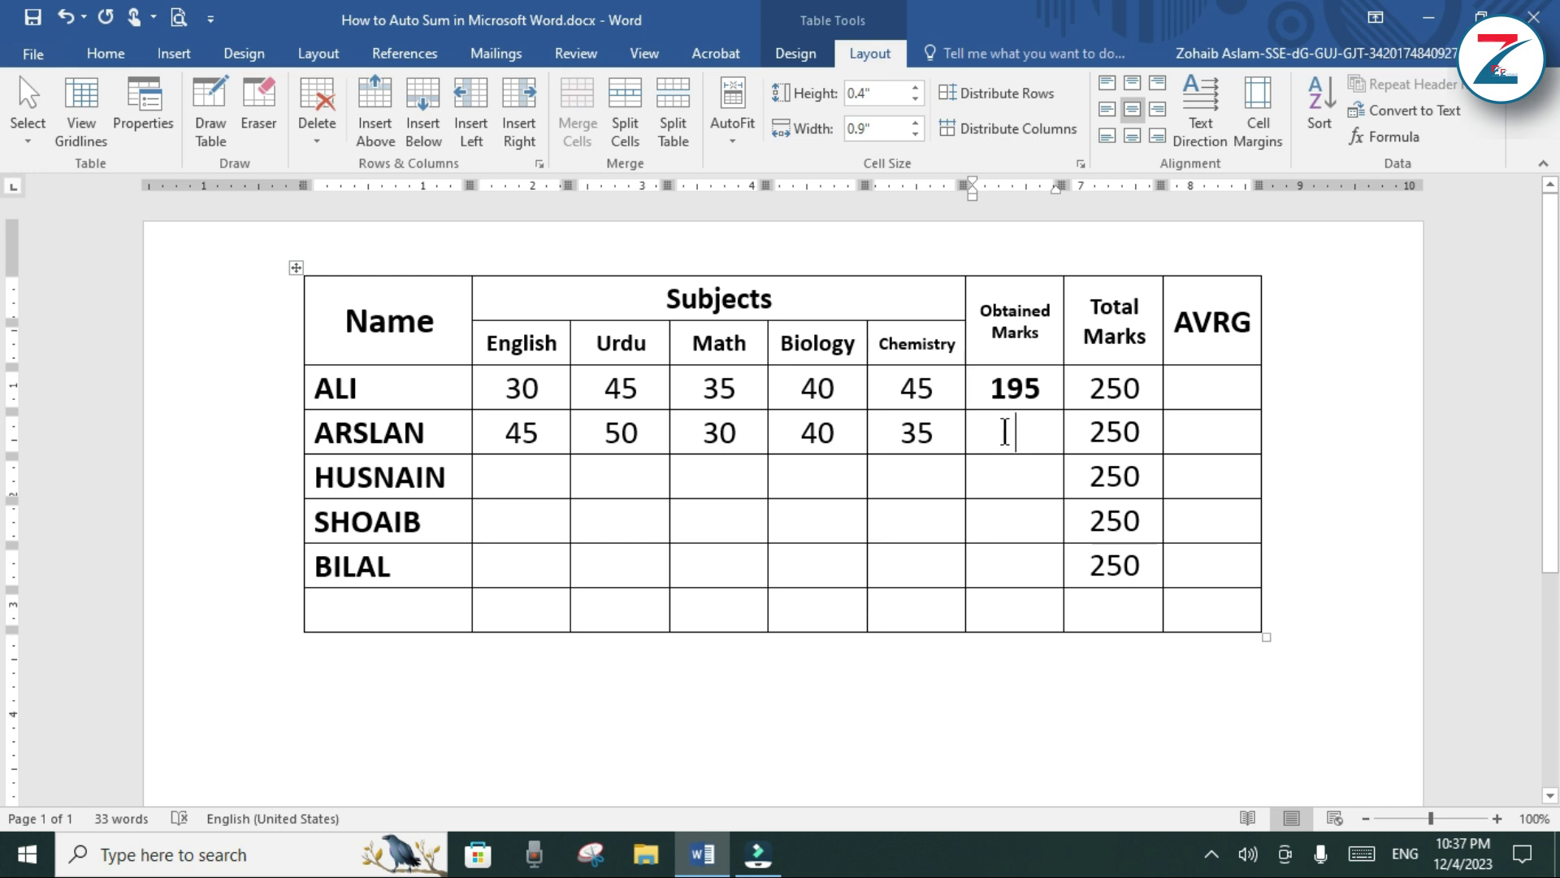
- Copy the first student's Obtained Marks formula cell into the Obtained Marks cells of the other four students
click(1026, 395)
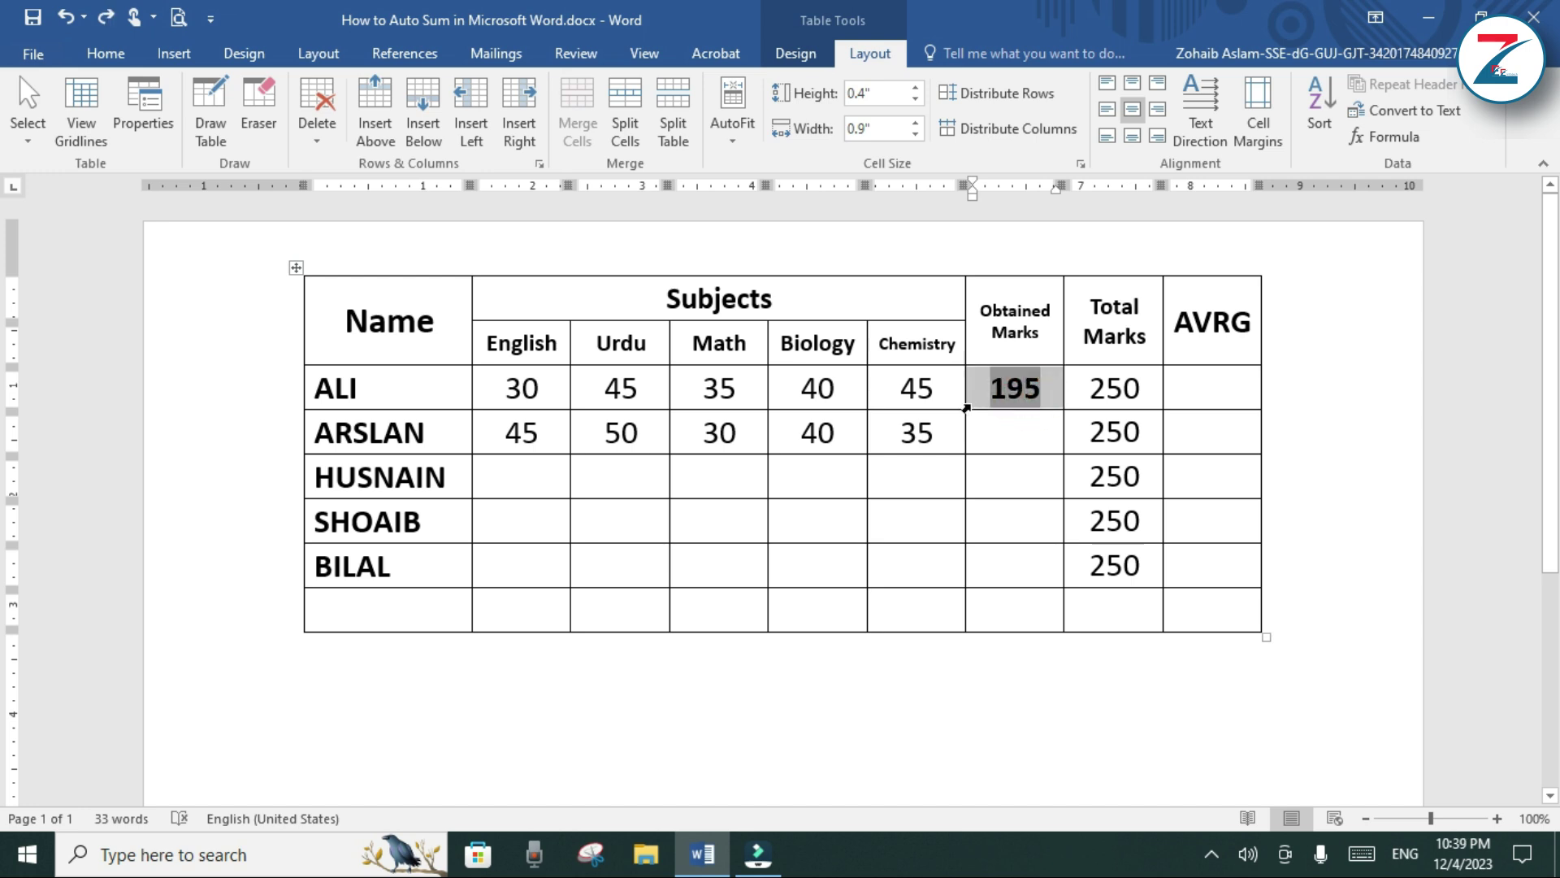
right_click(971, 404)
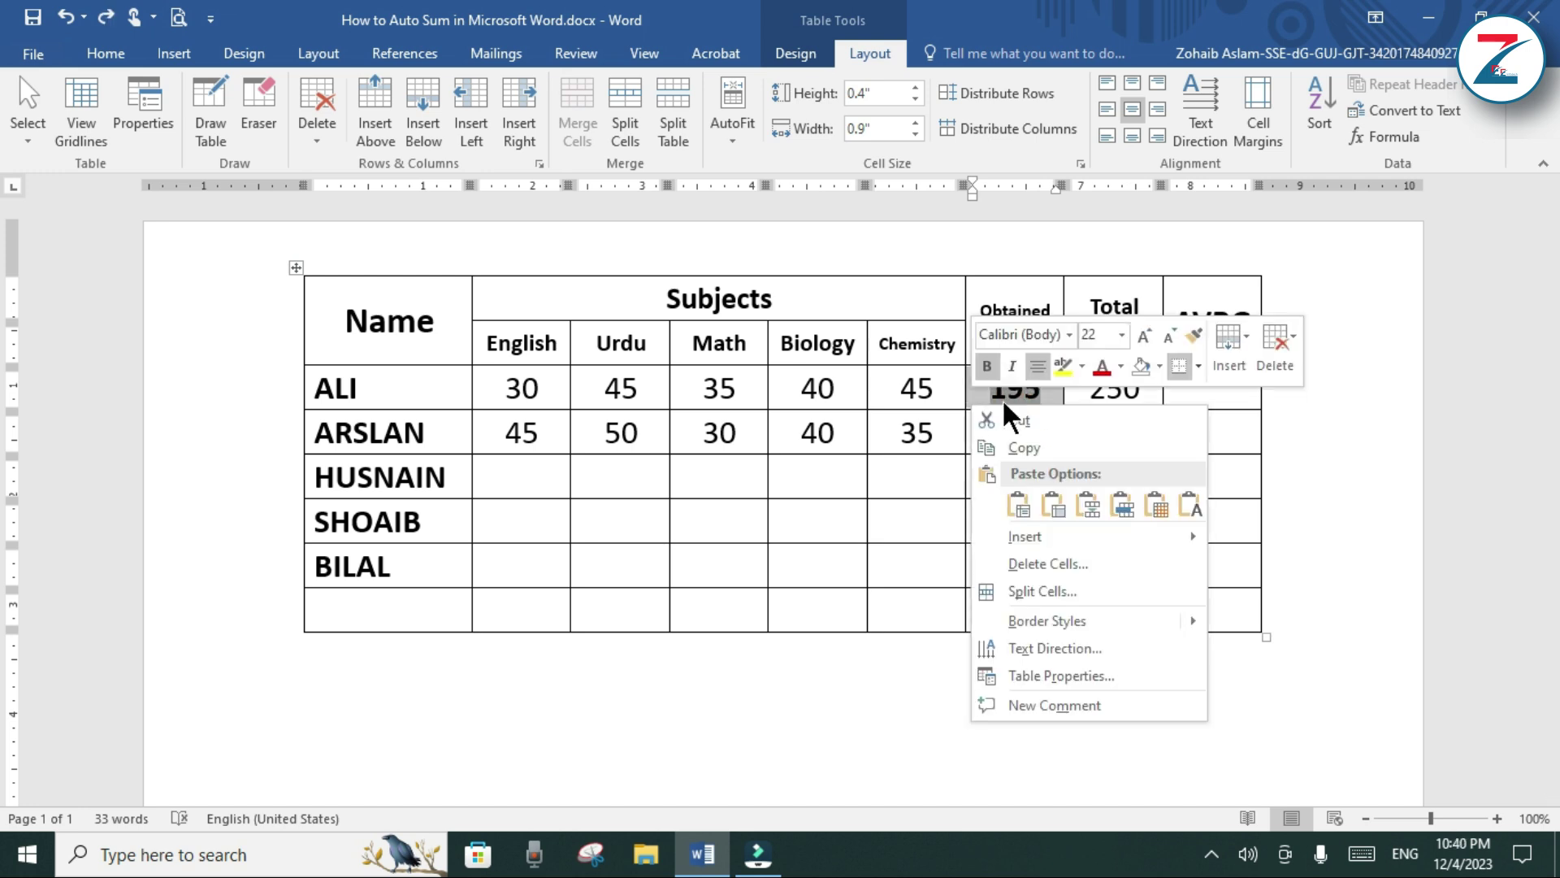
click(1035, 449)
click(1028, 439)
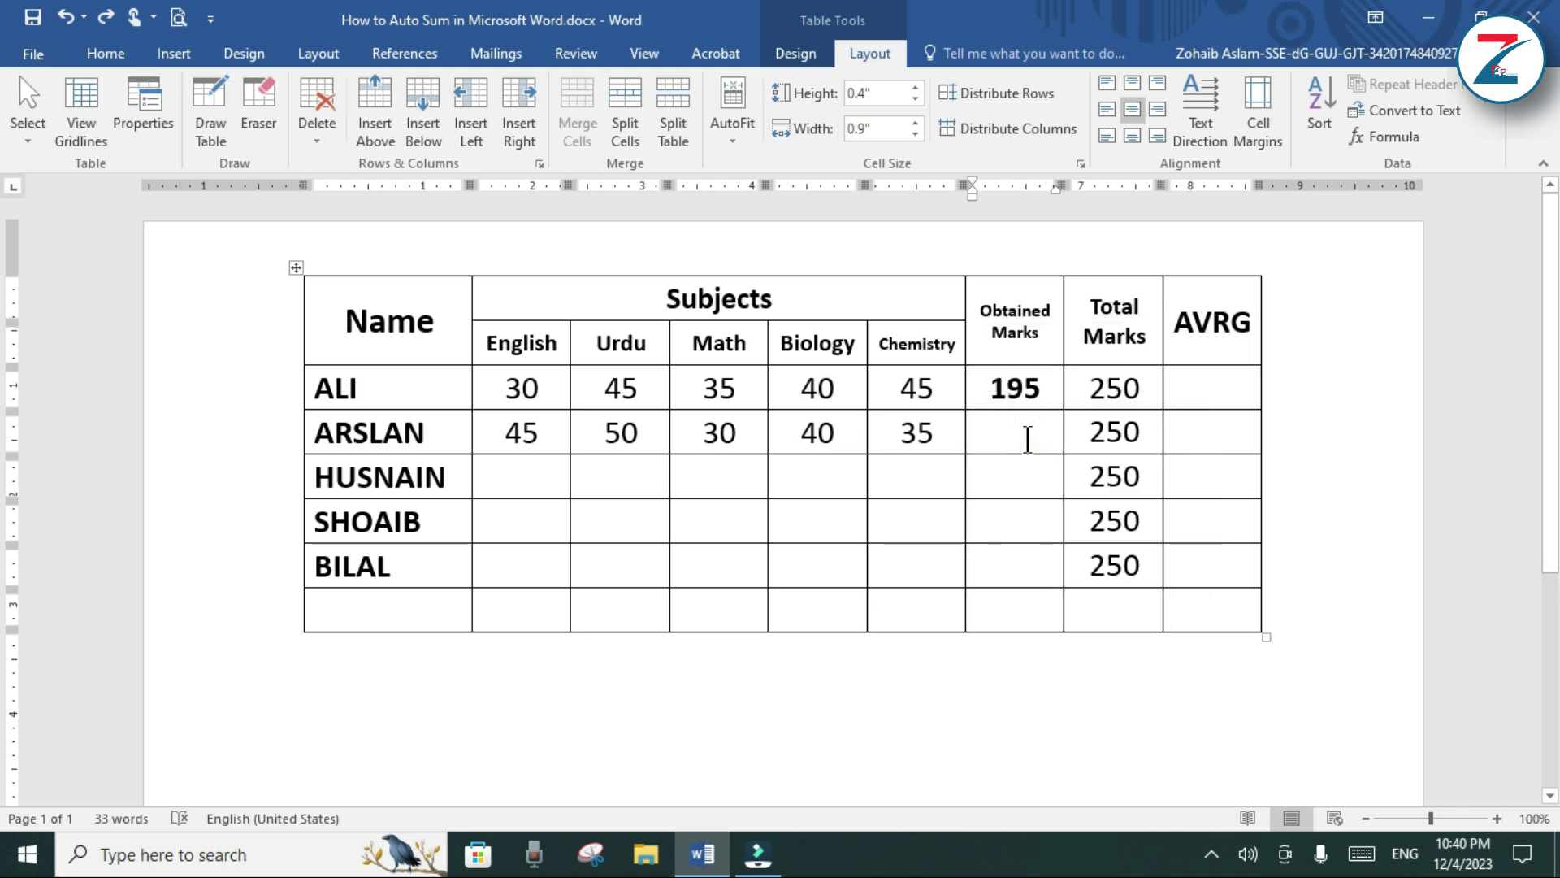
key(ctrl+v)
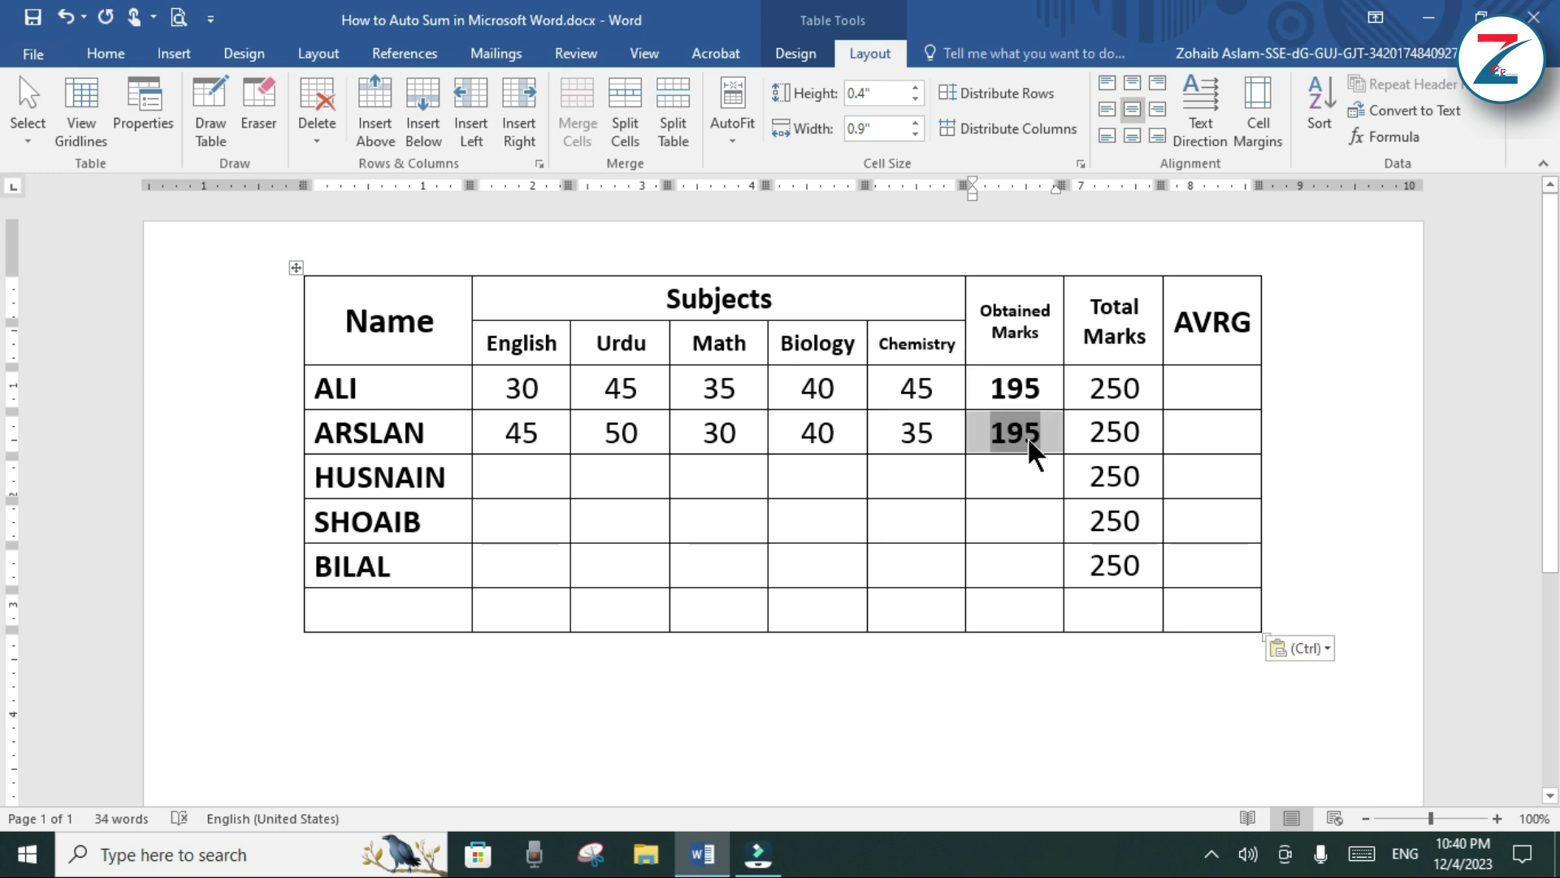
key(ctrl+v)
key(Down)
key(ctrl+v)
key(Down)
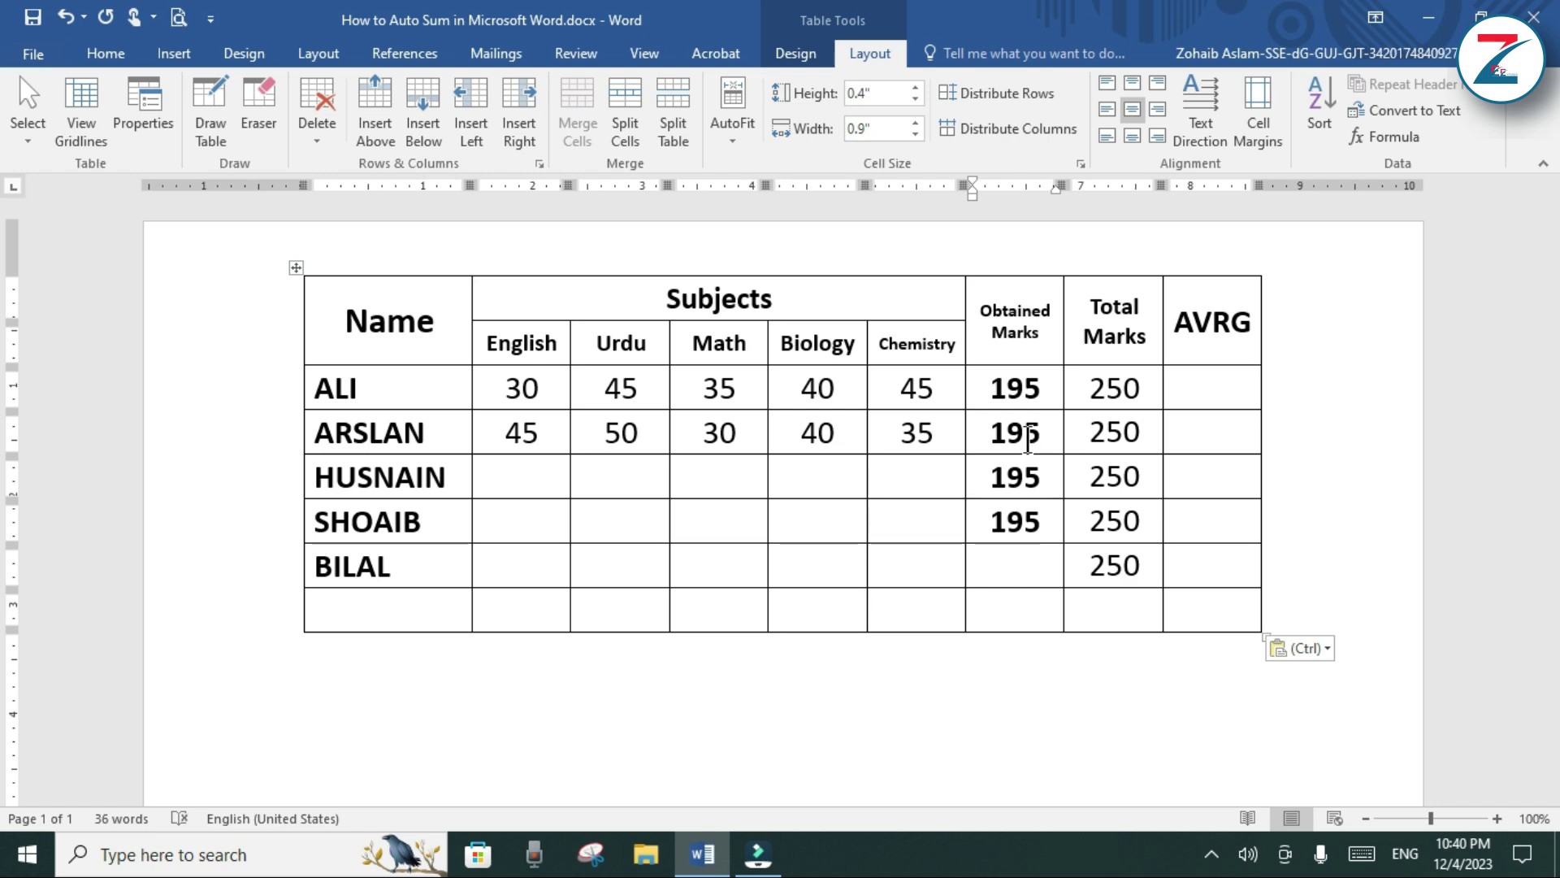
key(ctrl+v)
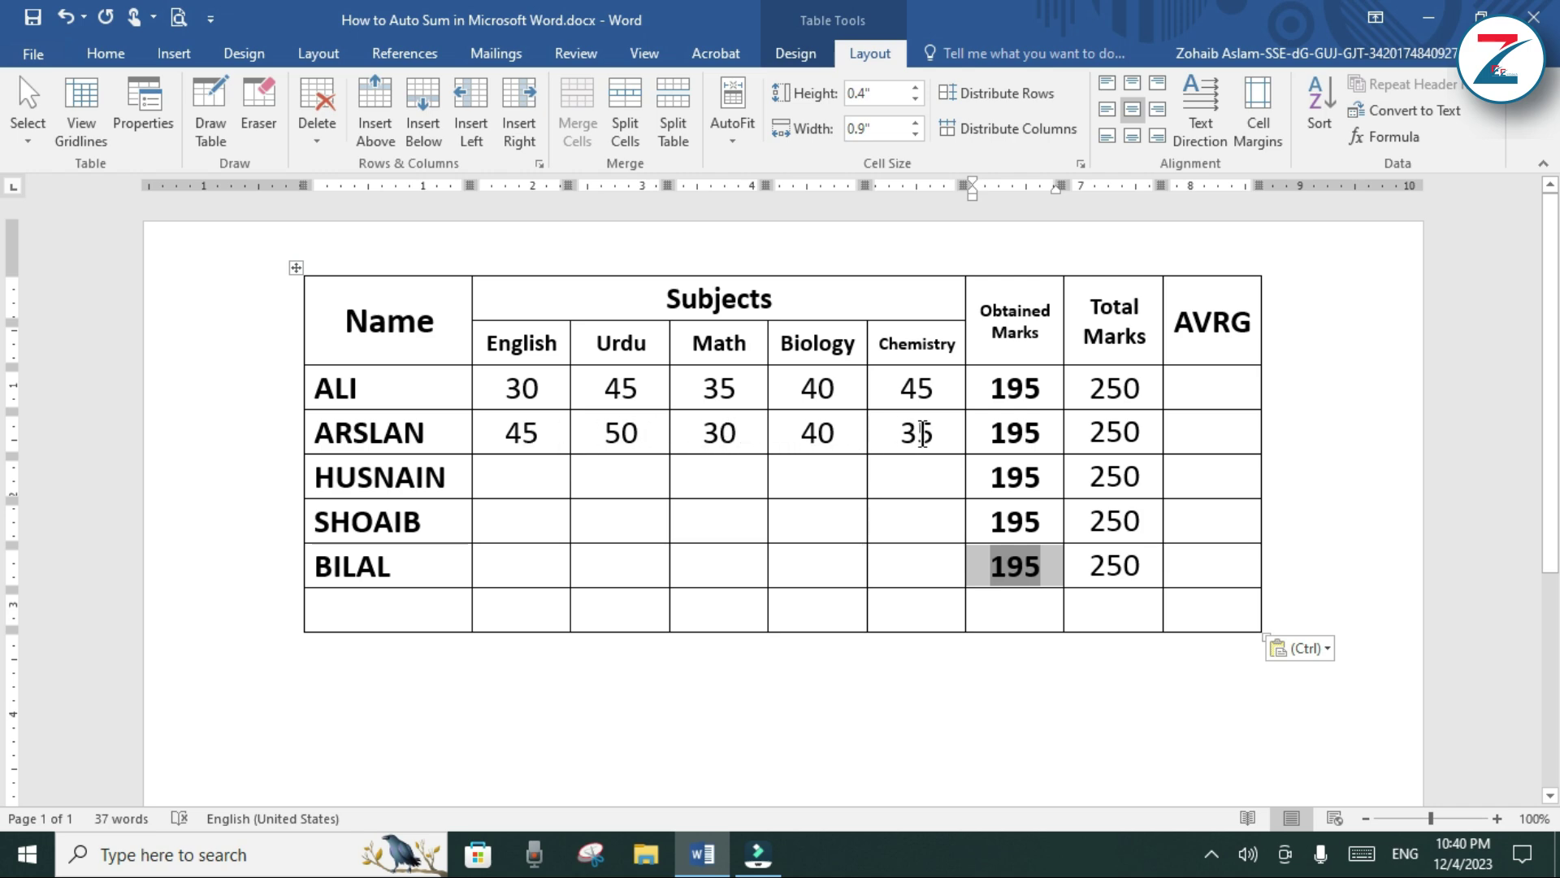
- Set the second student's Chemistry mark to 20 and update the formula result in that row's Obtained Marks cell
click(1034, 433)
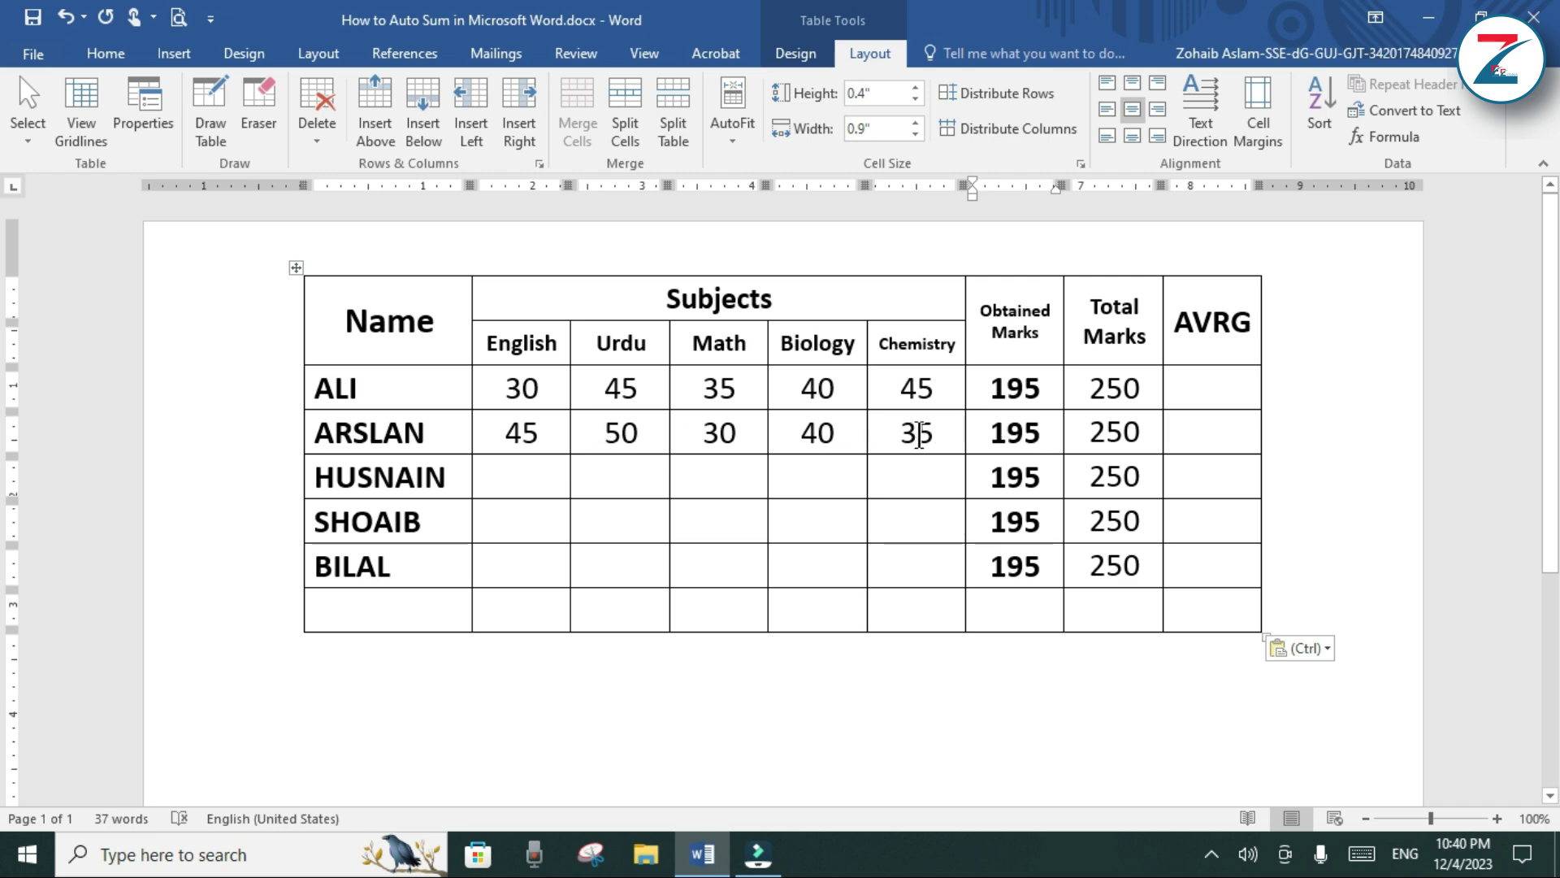
drag(939, 436, 906, 436)
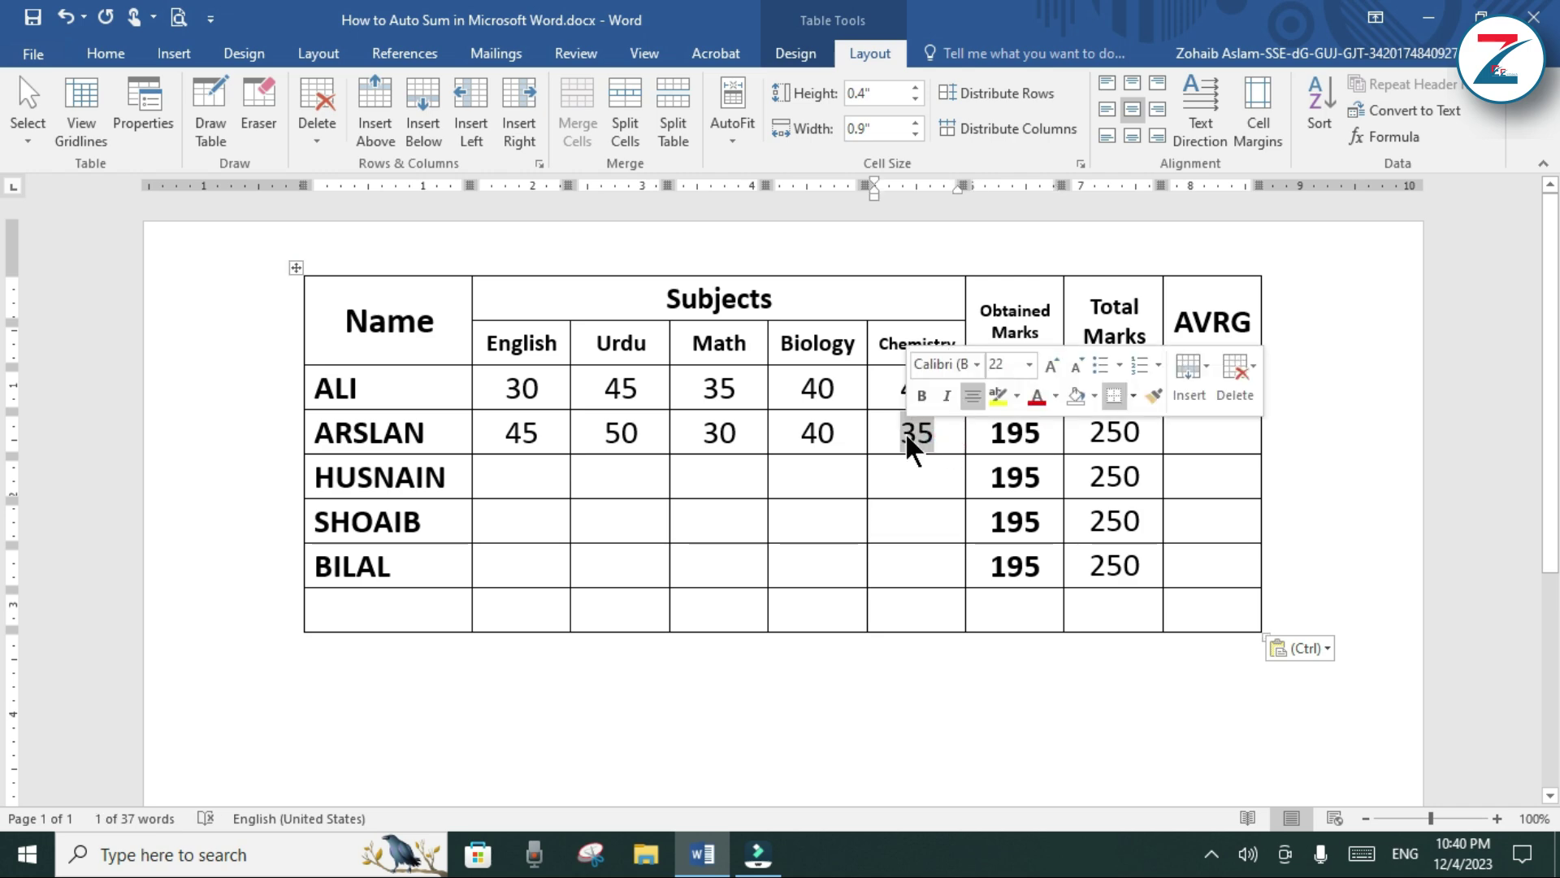
text(20)
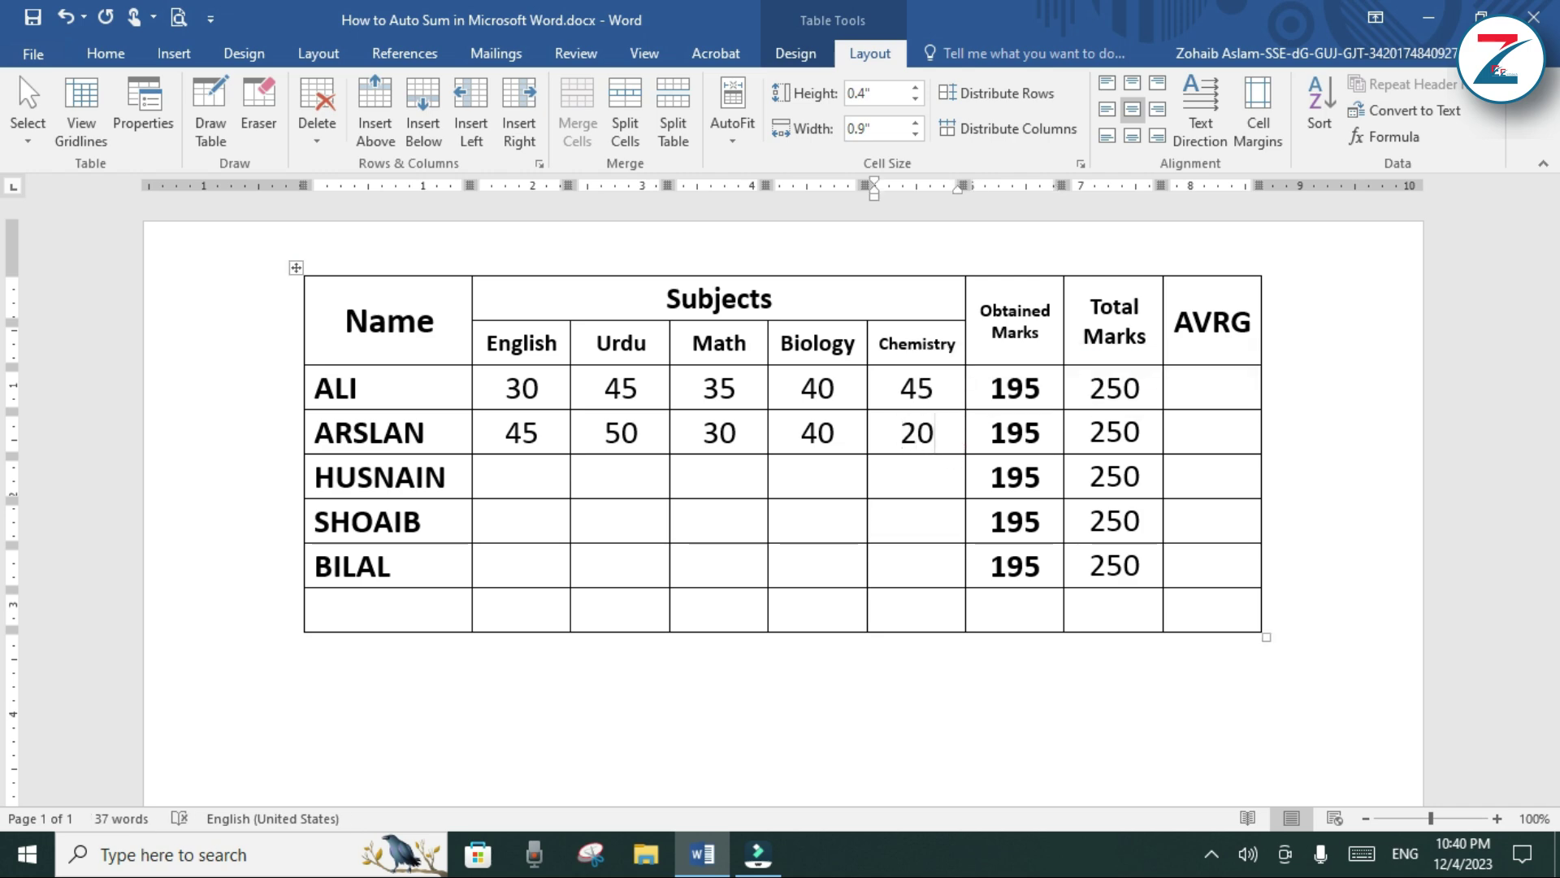
click(1030, 430)
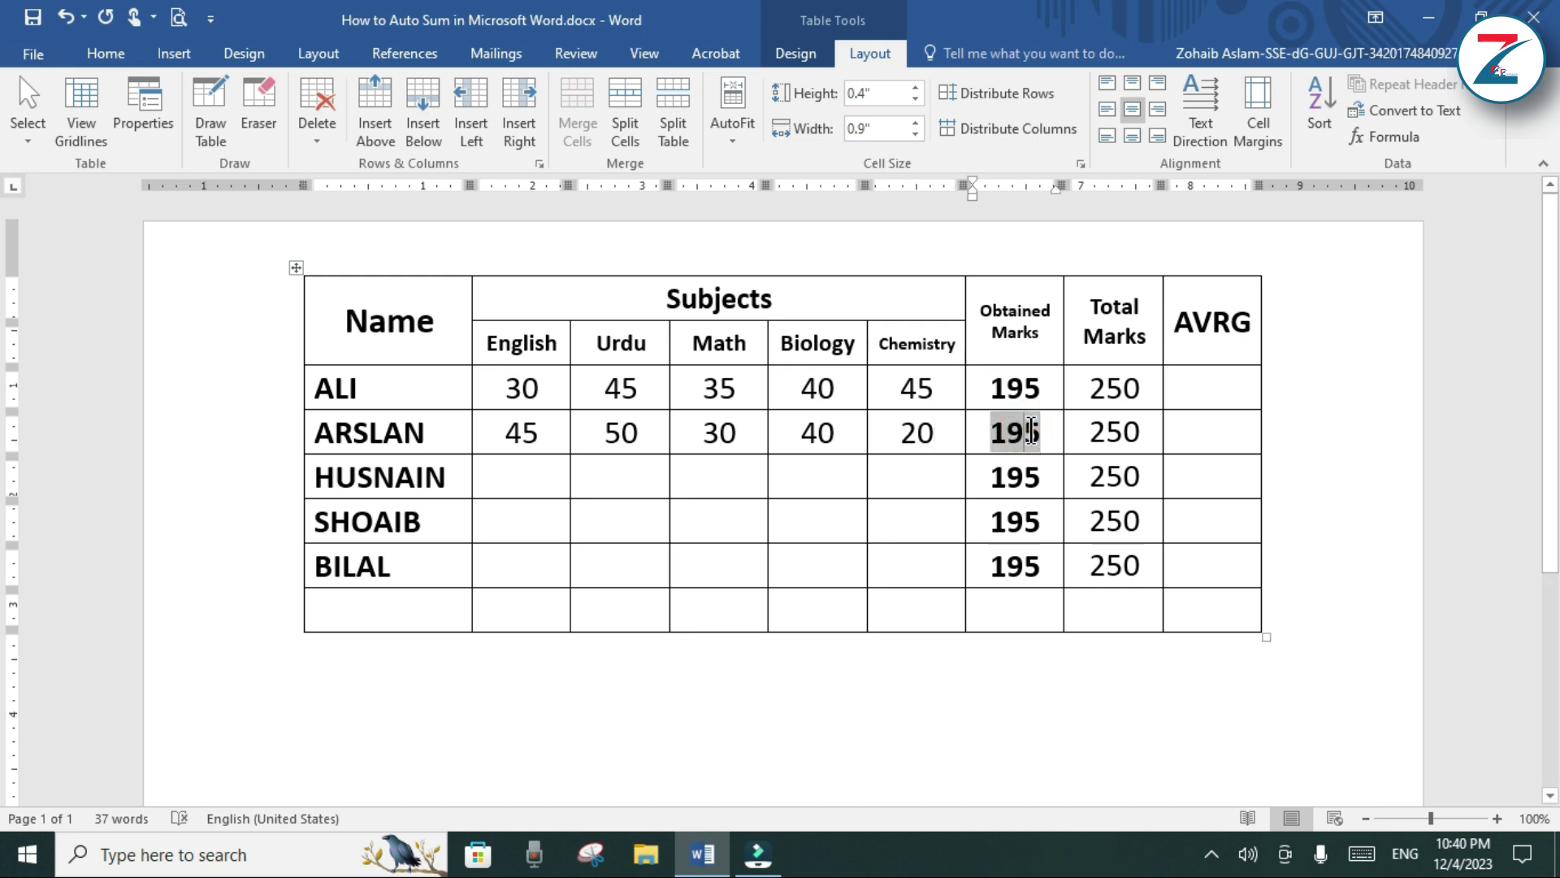
key(BackSpace)
text(8)
key(Right)
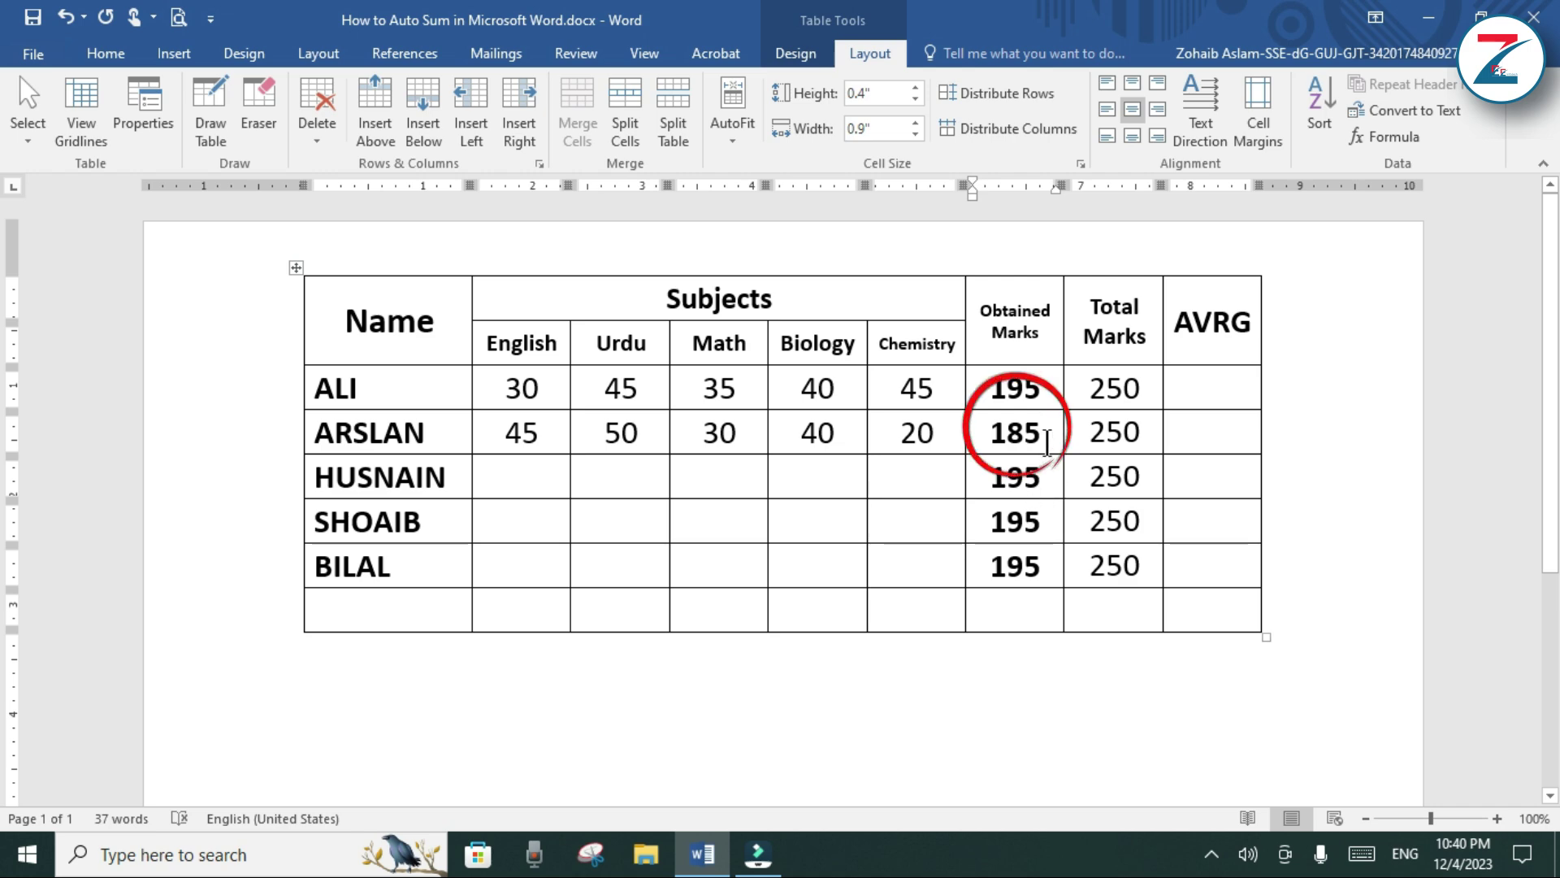
- Set the second student's English mark to 30 and recalculate that row's Obtained Marks formula
double_click(522, 436)
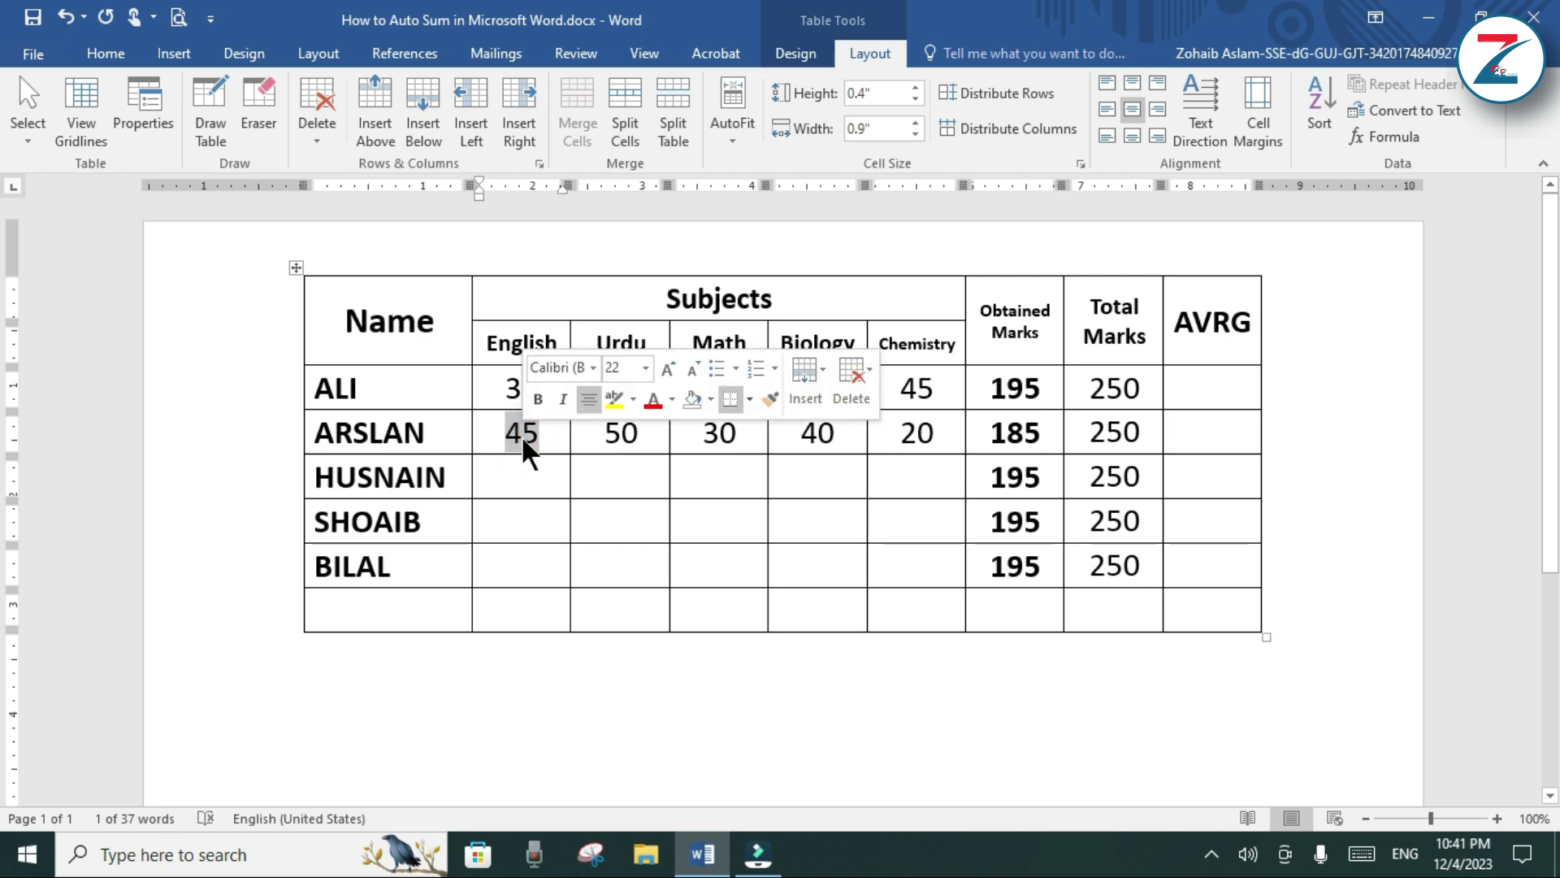
text(30)
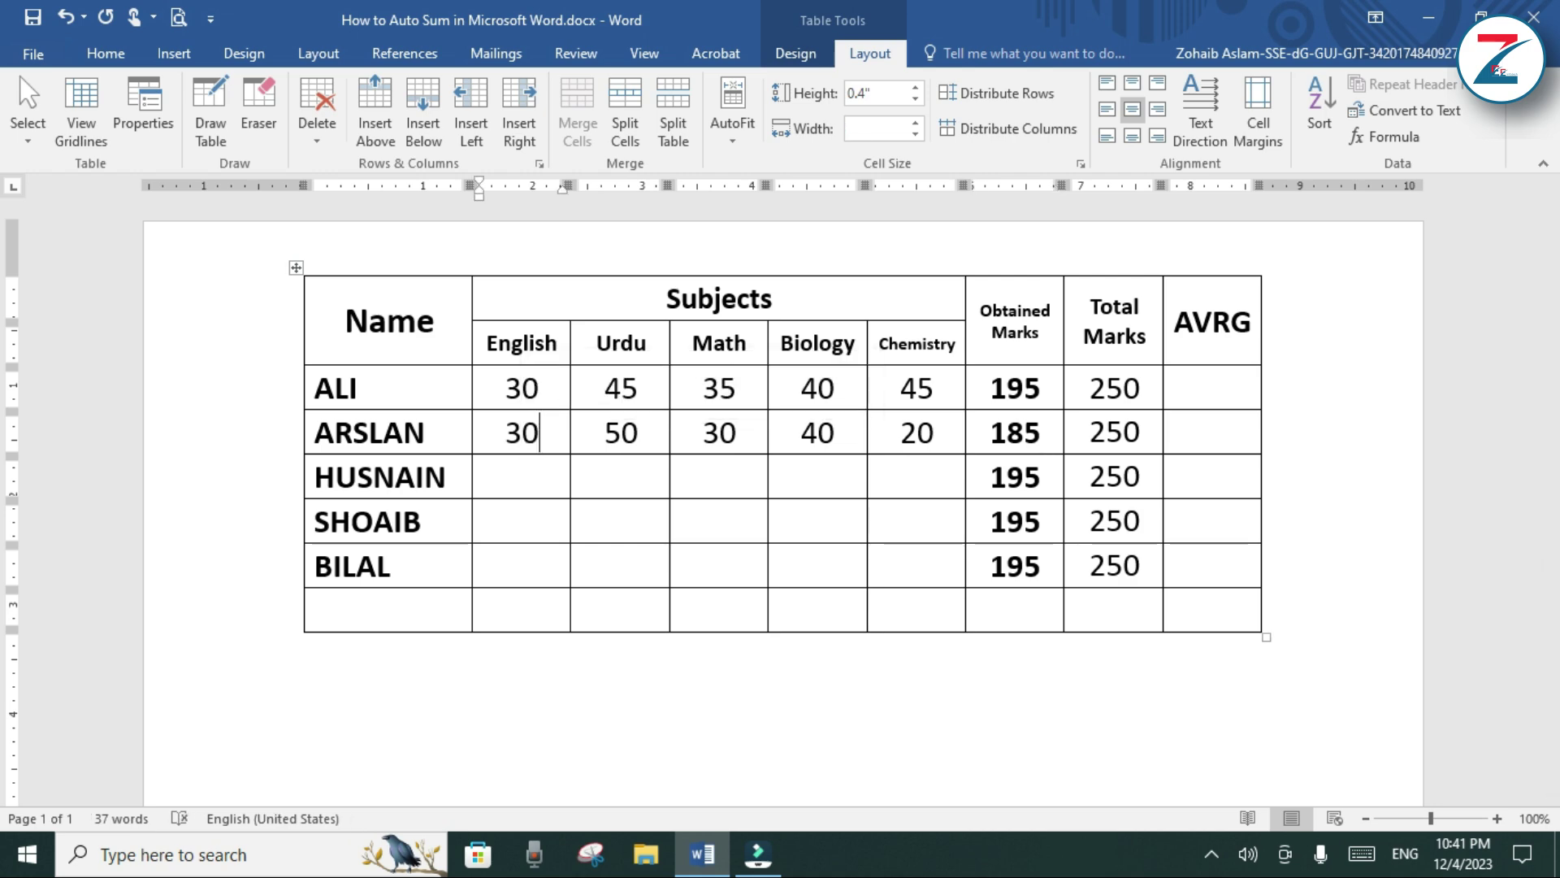
click(1018, 435)
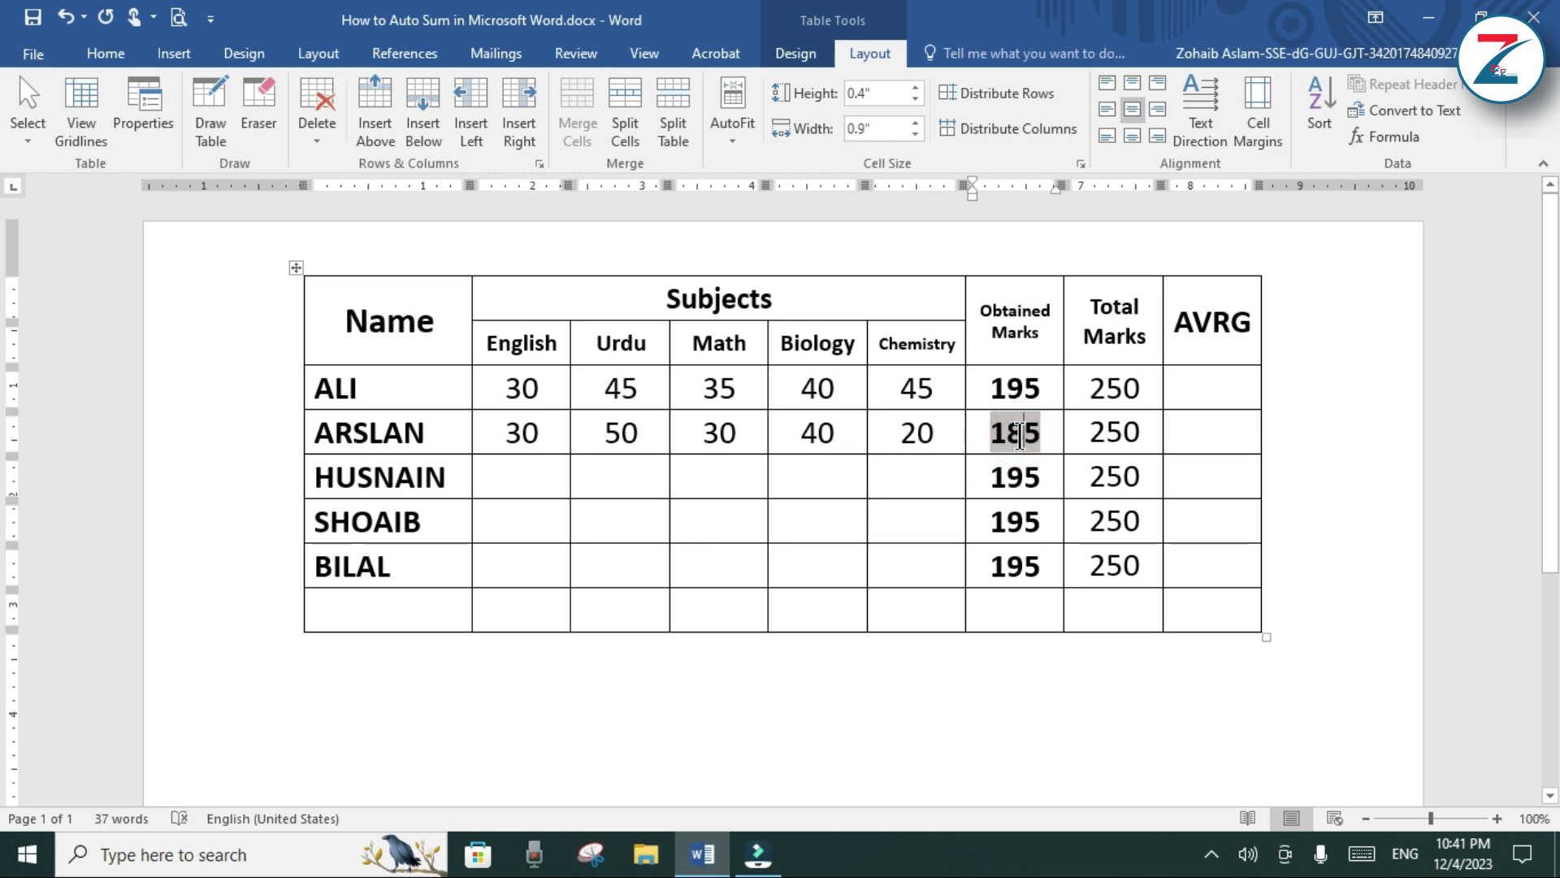
key(F9)
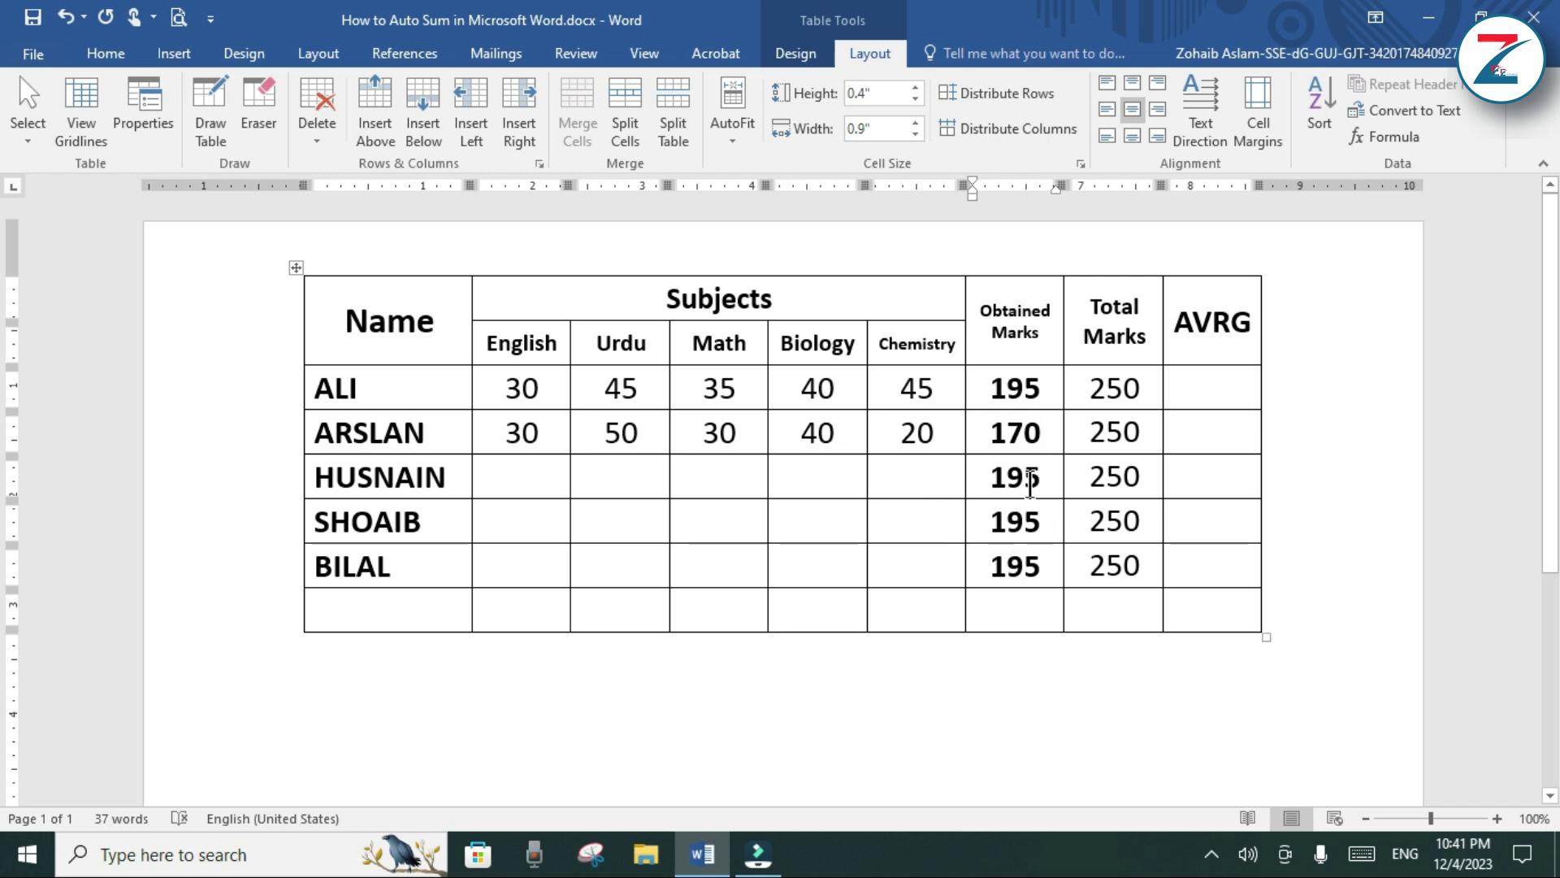
- Enter the third student's marks: English 20, Urdu 10, Math 20, Biology 35 and Chemistry 40
click(512, 478)
text(20)
key(Tab)
text(10)
key(Tab)
text(20)
key(Tab)
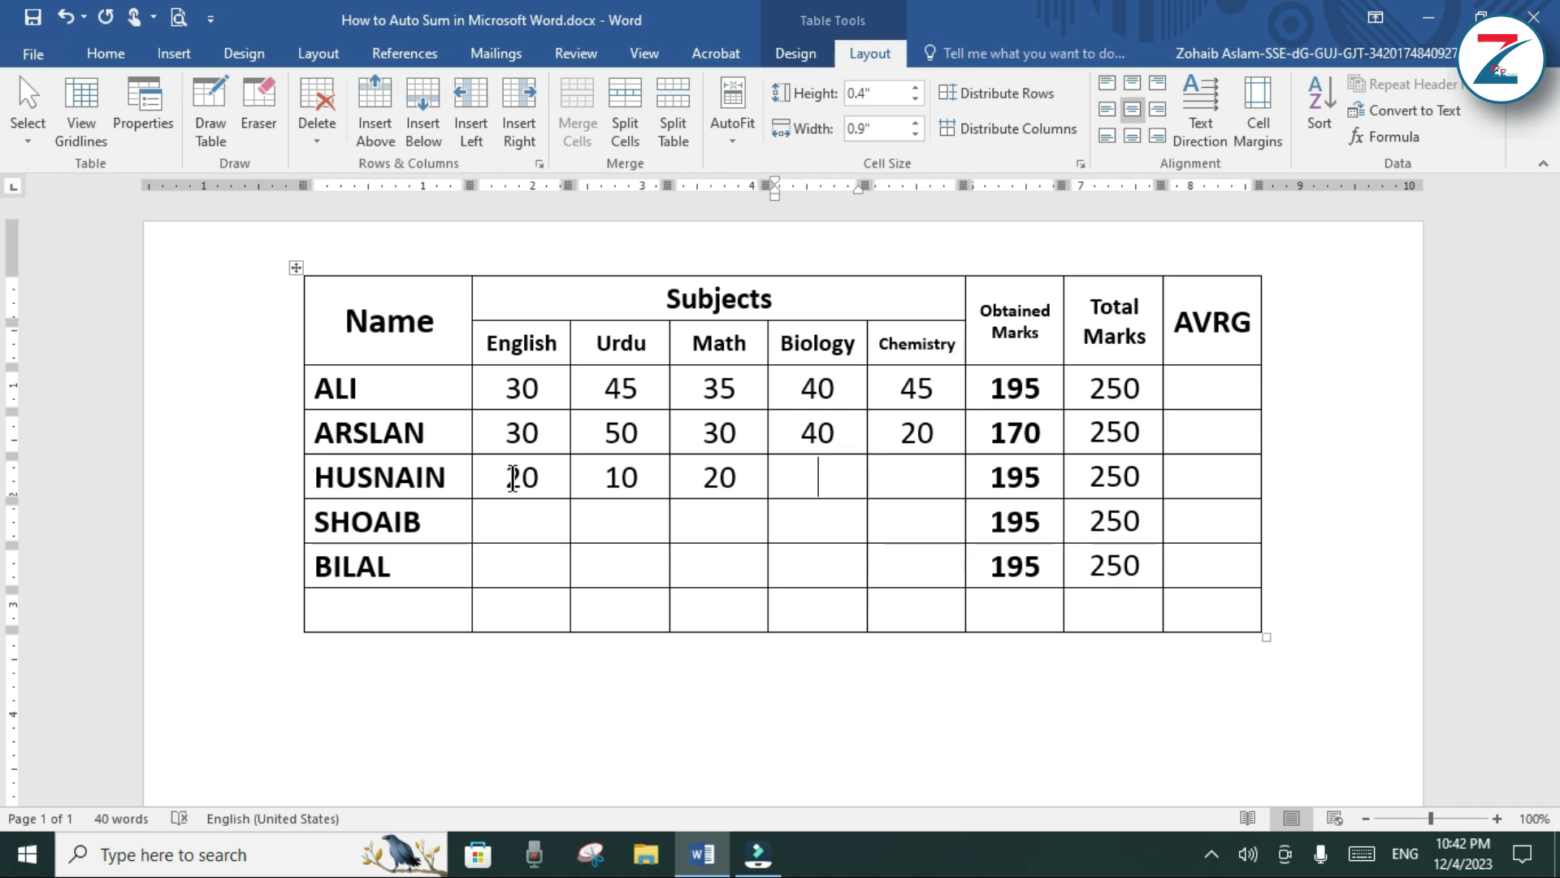
text(35)
key(Tab)
text(40)
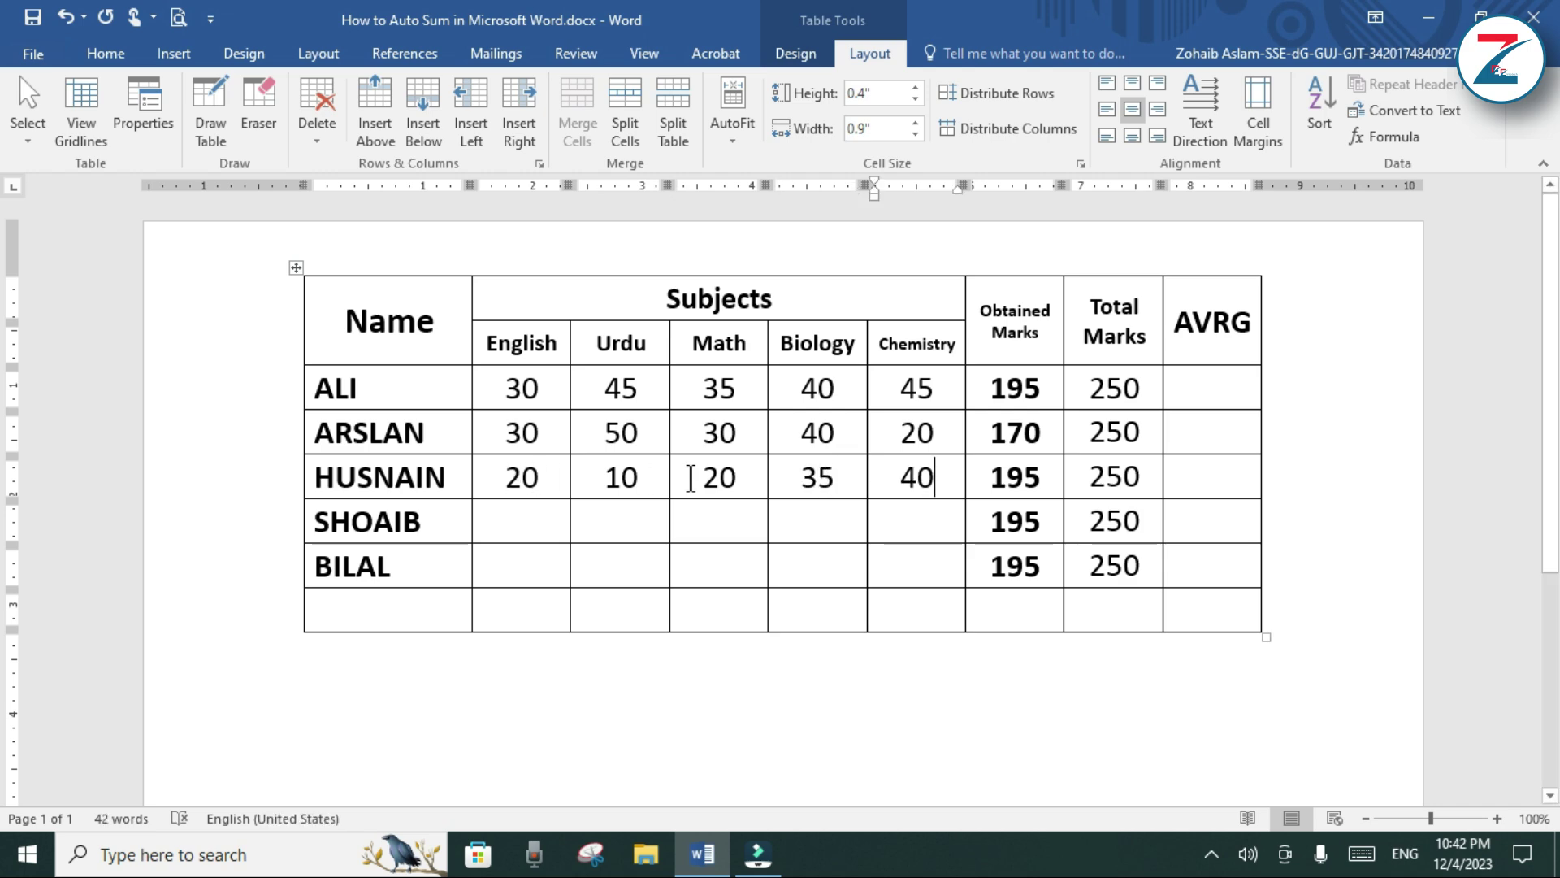
- Update the Obtained Marks formula fields of the third, fourth and fifth students
key(Tab)
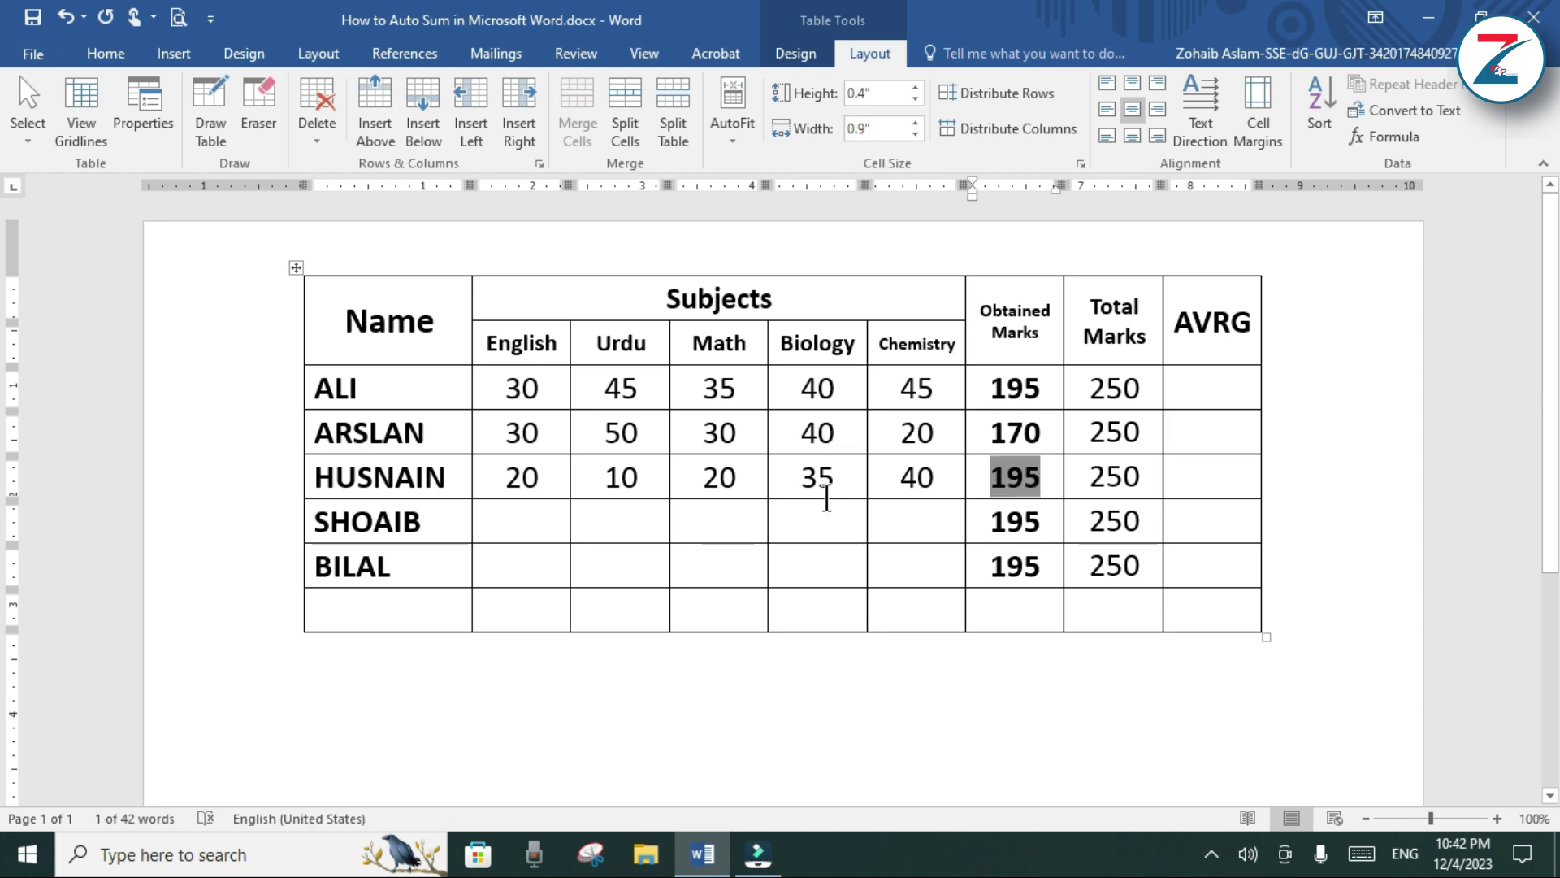
key(F9)
key(shift+Down)
key(shift+Down)
key(F9)
key(Right)
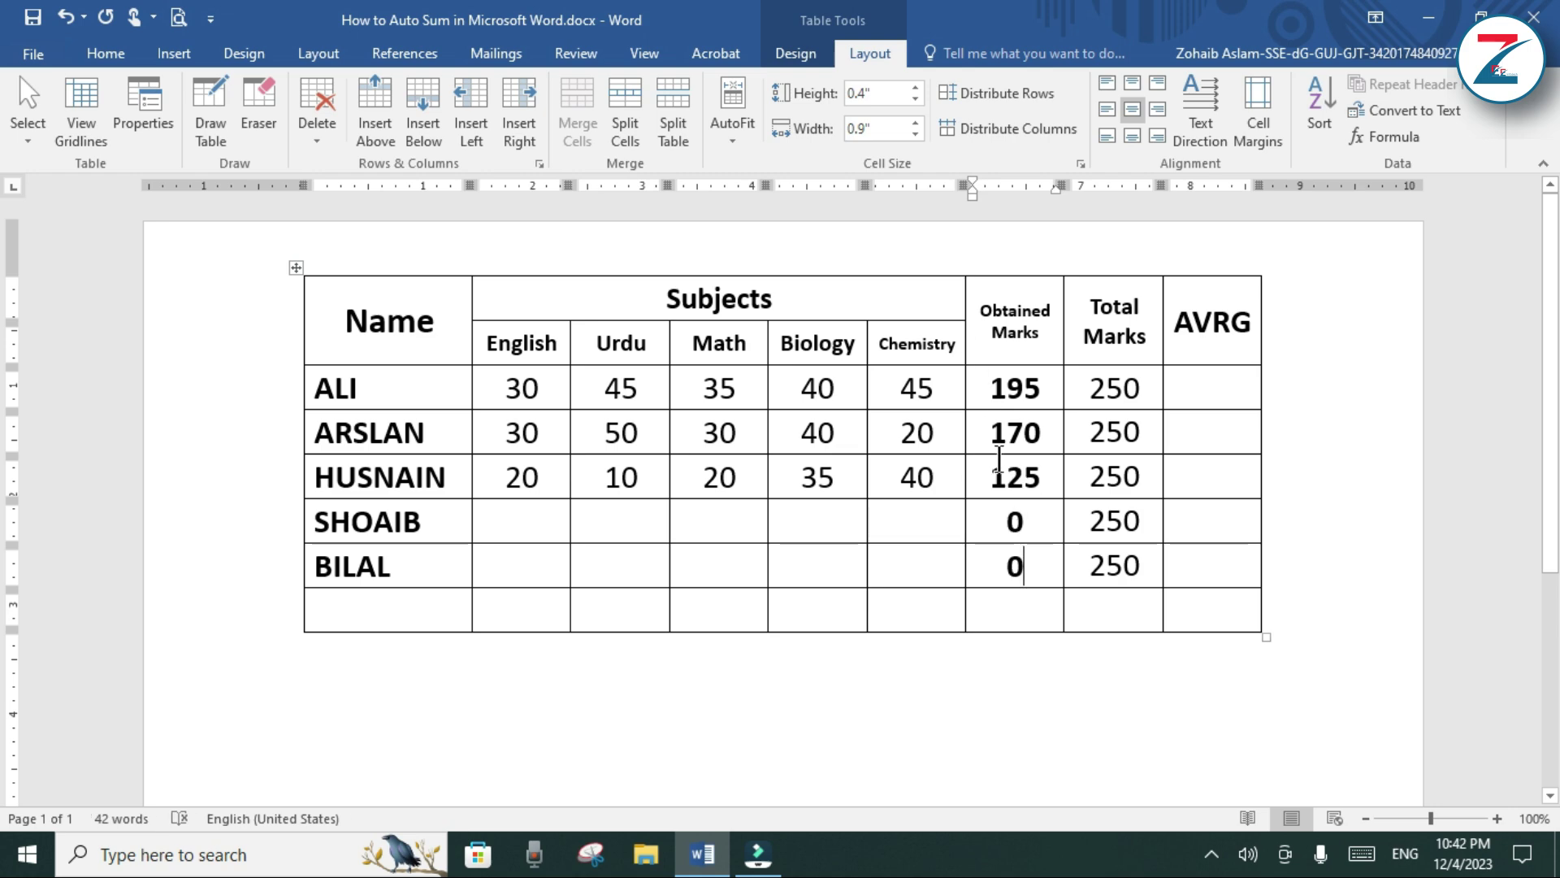
- Insert the formula =SUM(ABOVE) in the empty last row's Obtained Marks cell to total the column
click(1016, 606)
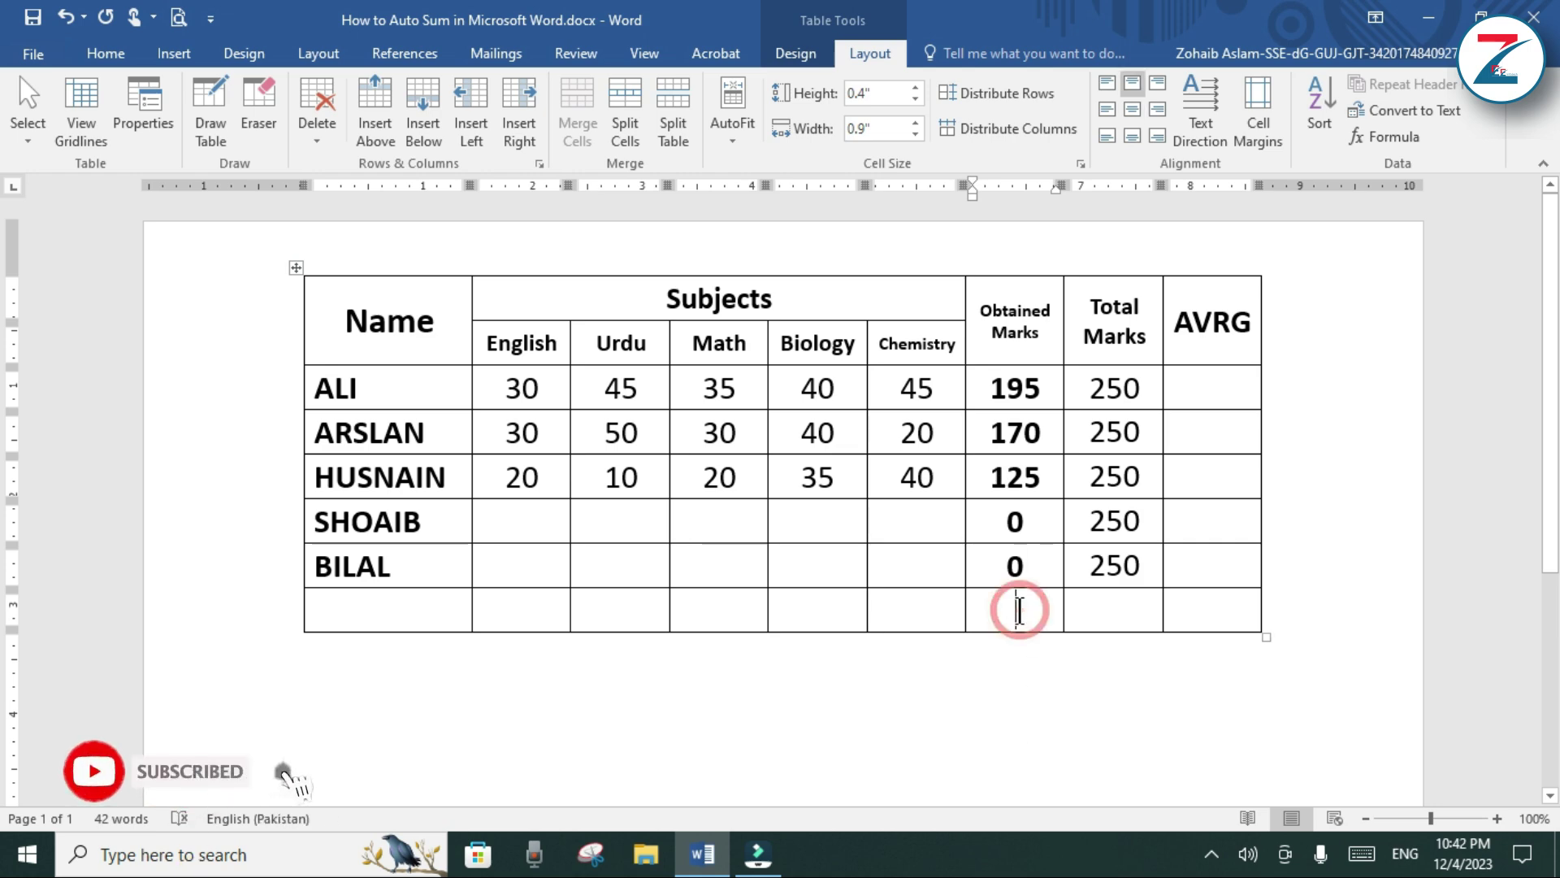
click(1391, 137)
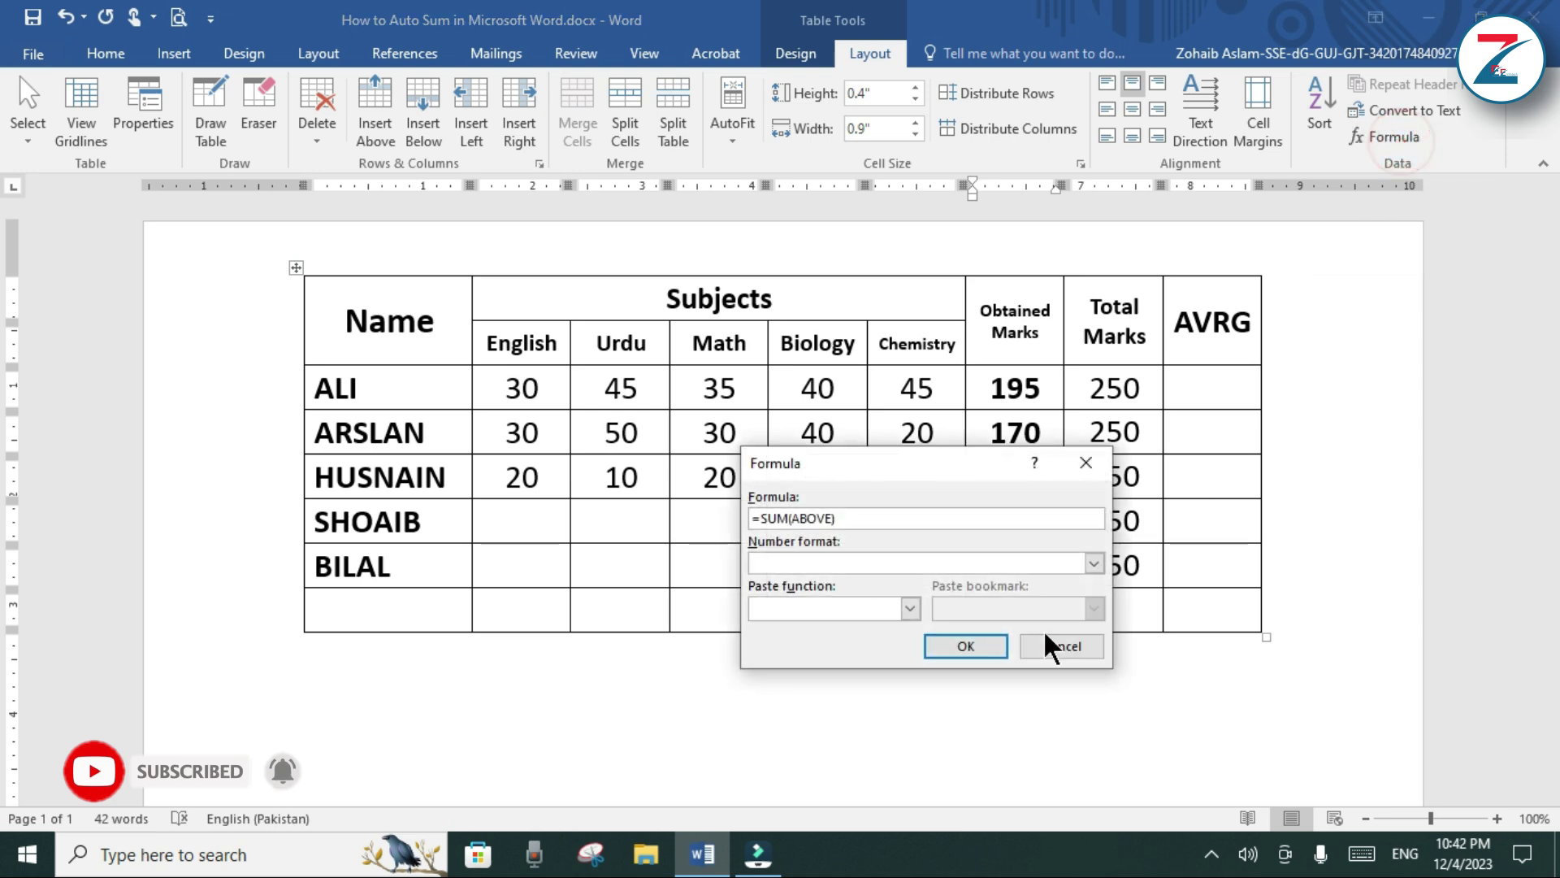
click(972, 640)
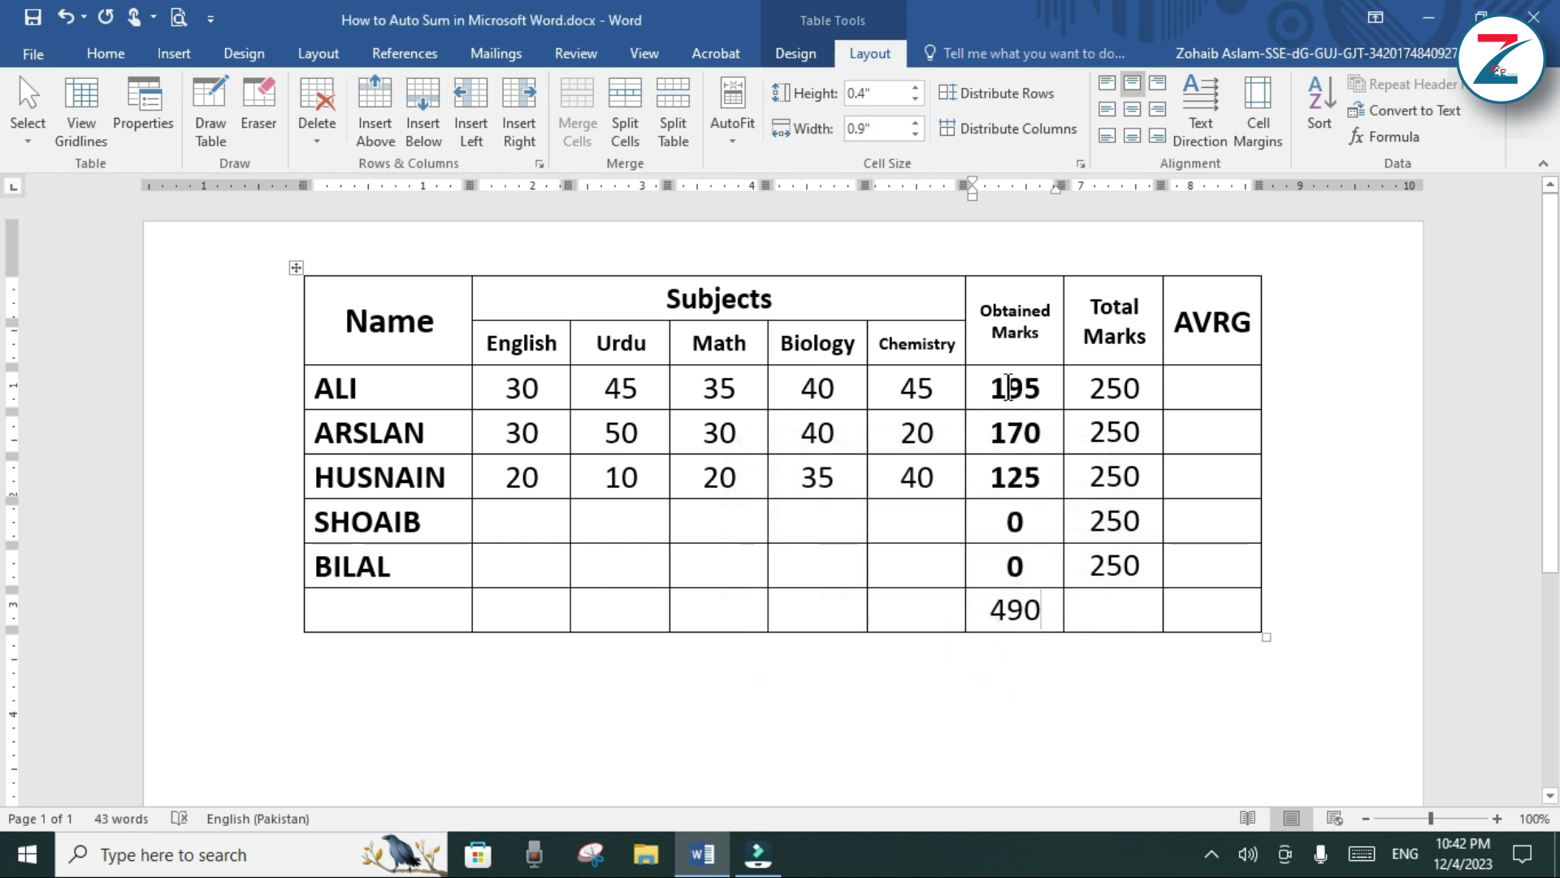
drag(987, 388, 1017, 479)
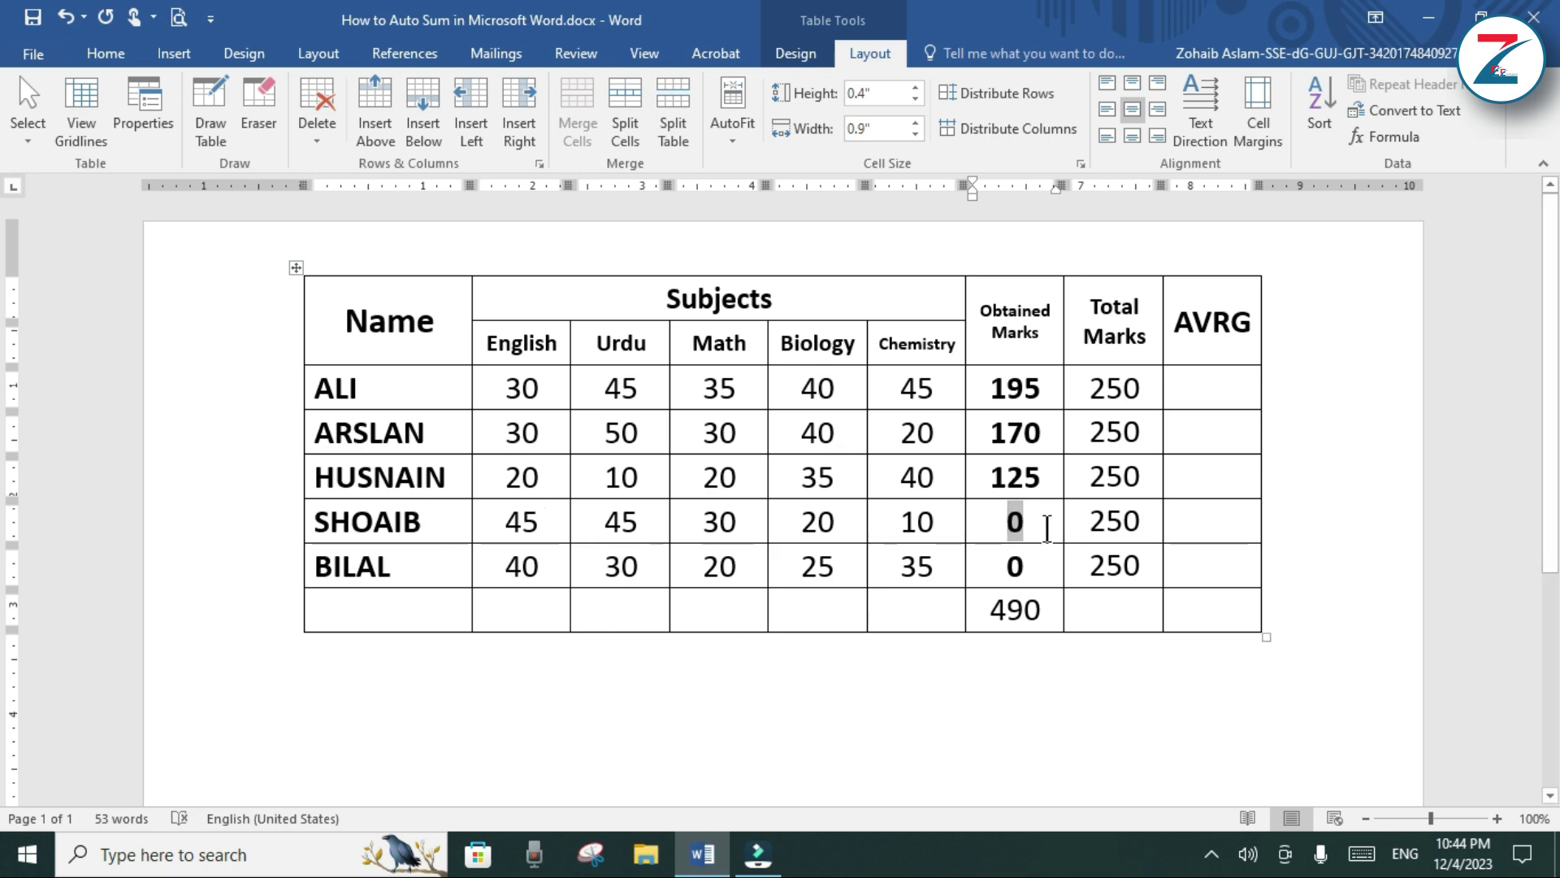
- Recalculate the Obtained Marks formulas of the fourth and fifth students from their entered subject marks
click(1010, 527)
key(F9)
click(1010, 562)
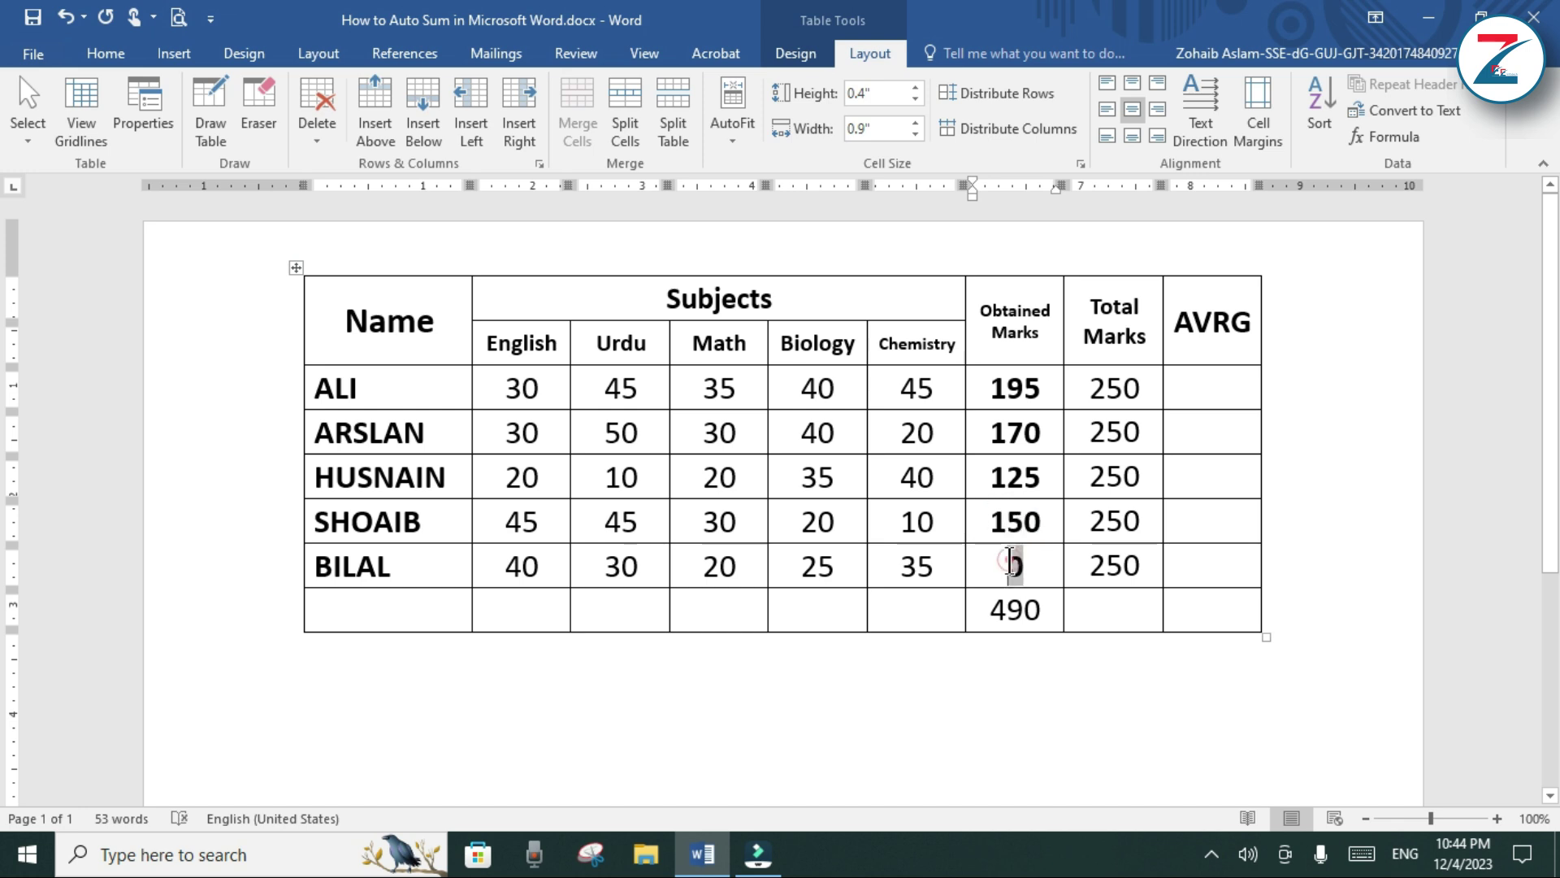
key(F9)
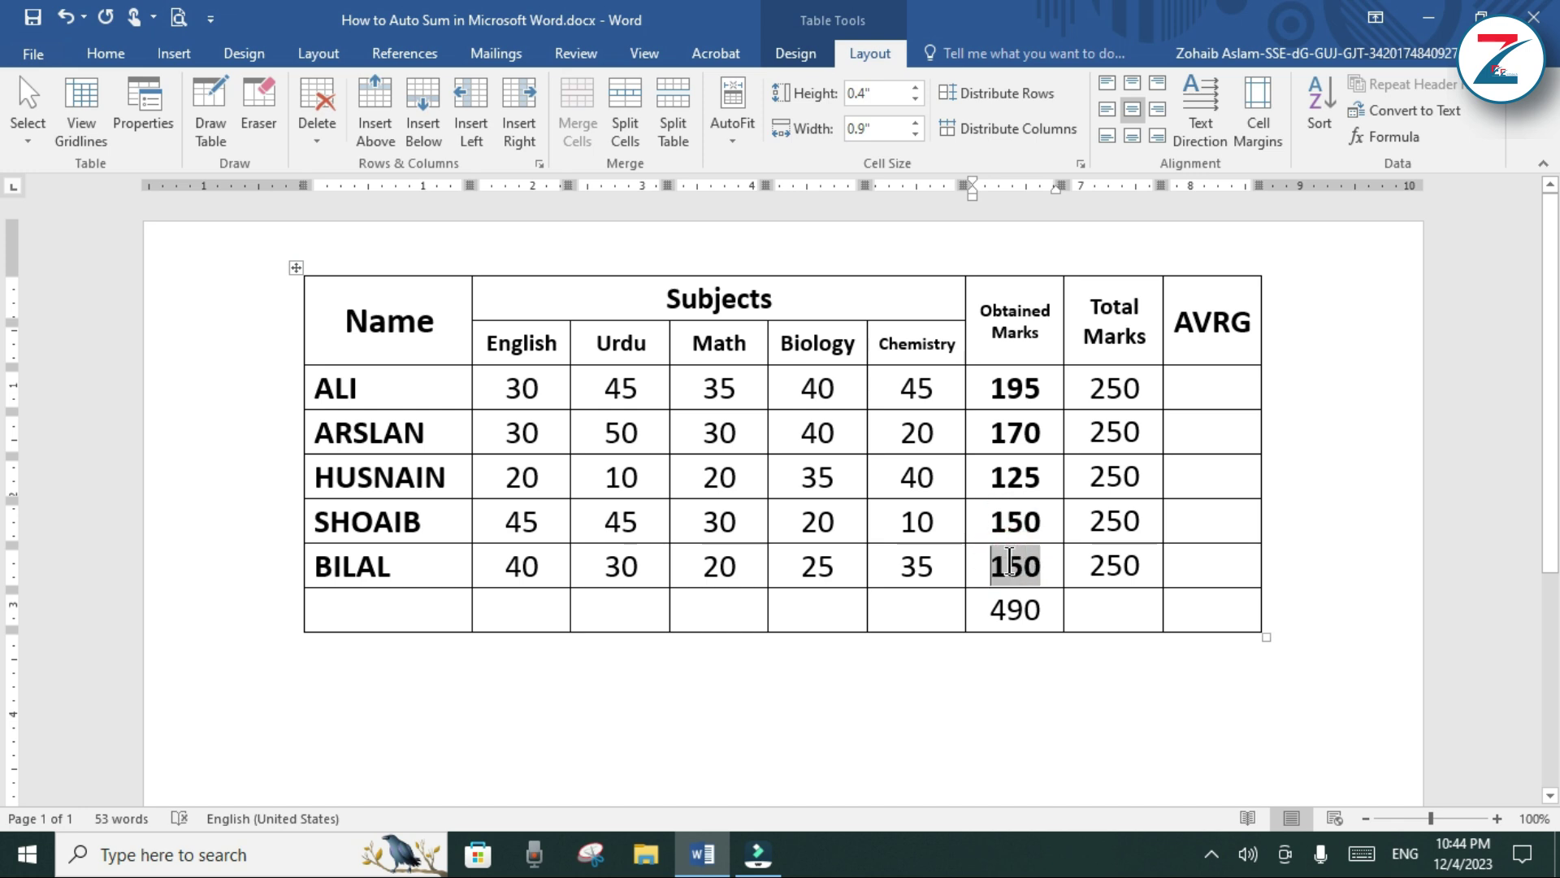